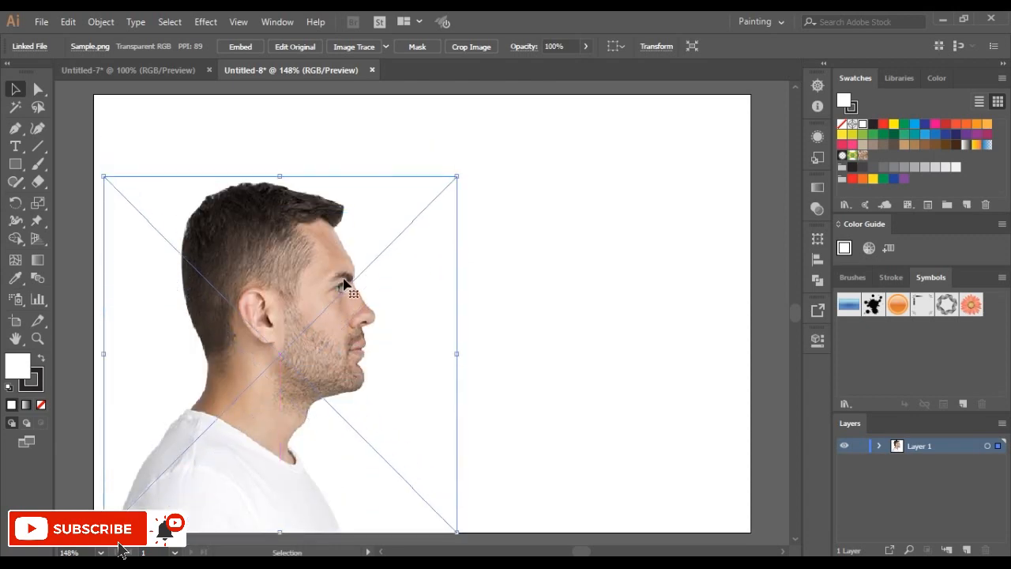
Enlarge the profile photo against the artboard's left edge and place a duplicate of it to the right.
left_click_drag(457, 173, 484, 148)
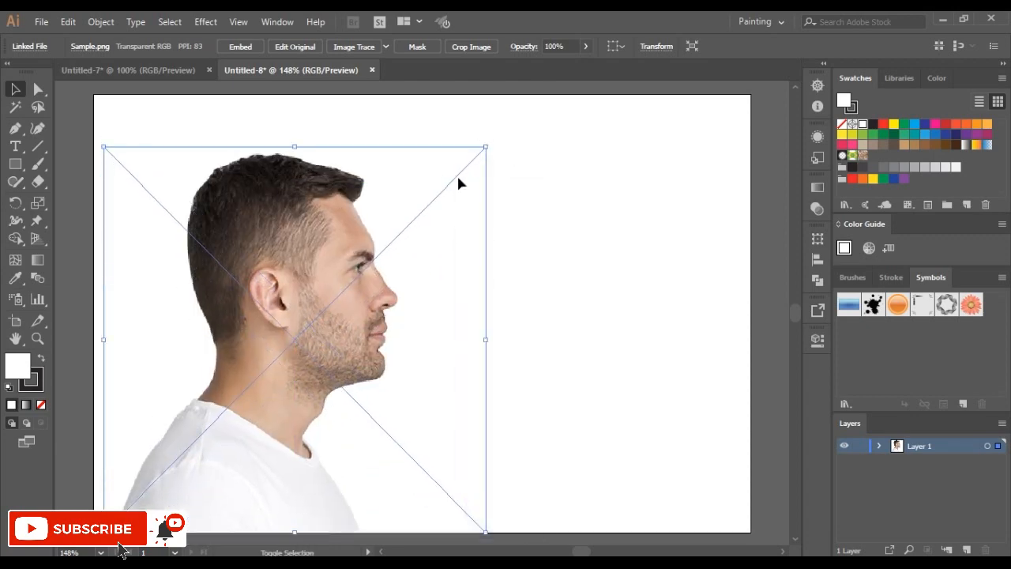
left_click_drag(344, 294, 334, 292)
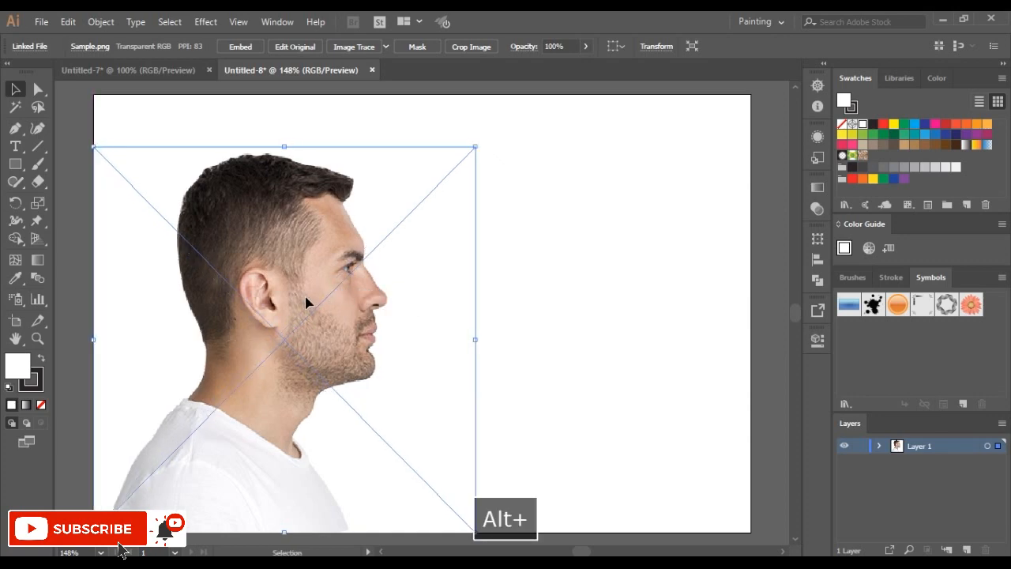
left_click(67, 22)
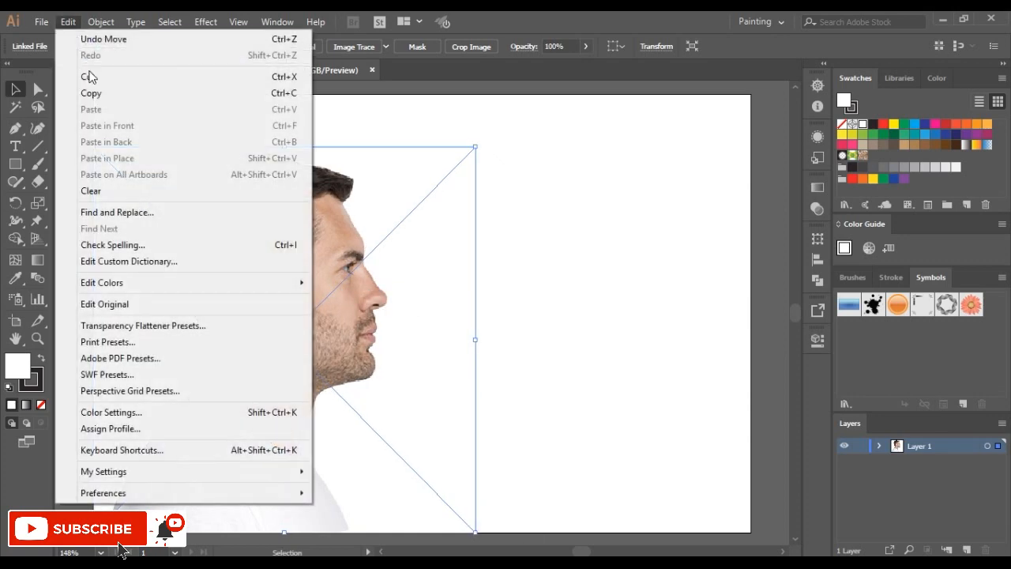
left_click(99, 93)
left_click(70, 23)
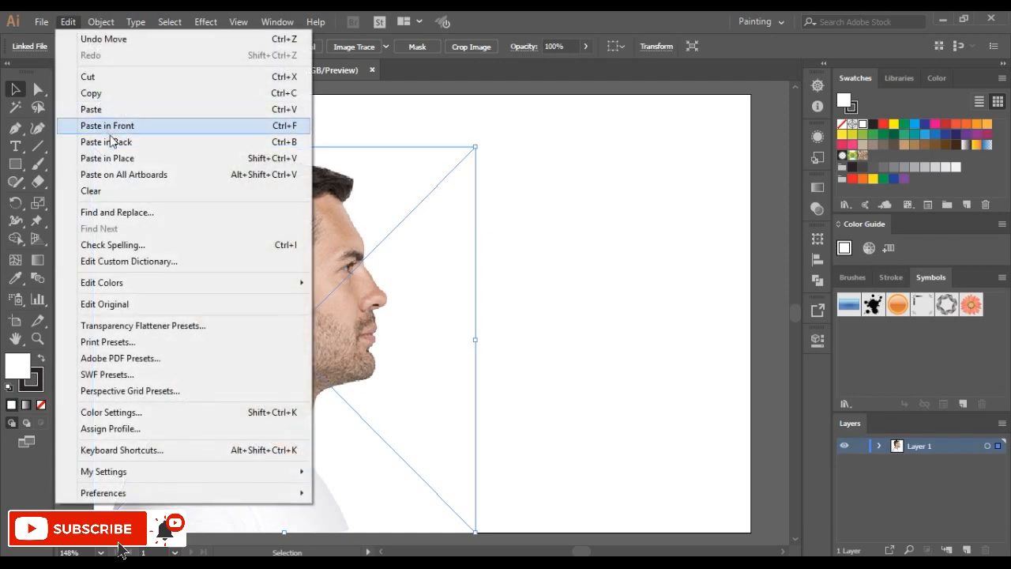
left_click(118, 162)
left_click_drag(323, 321, 509, 309)
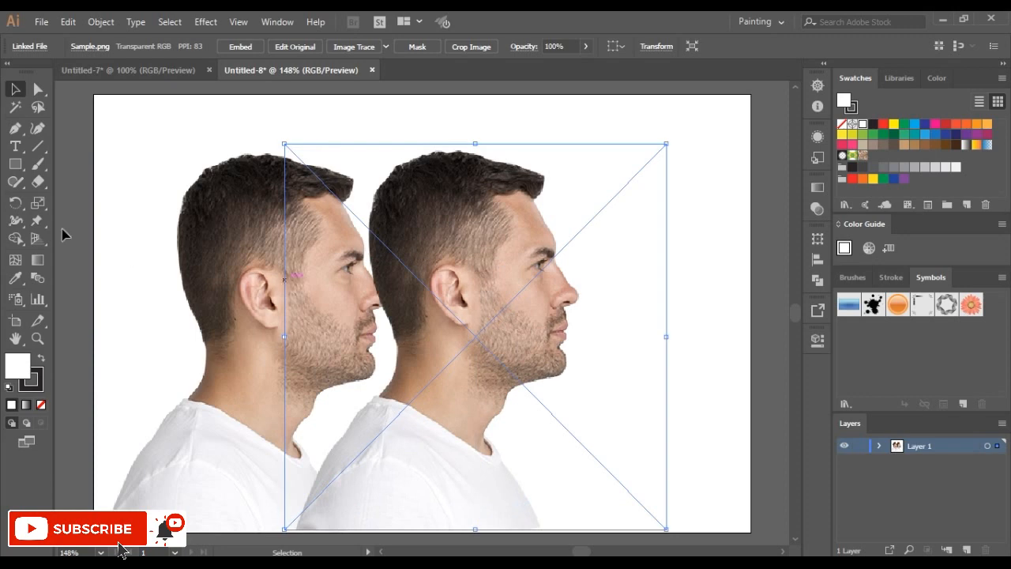
Draw an ellipse about 130 × 136 px over the duplicate's face and fill it with sampled dark gray, without a stroke.
left_click_drag(23, 170, 52, 198)
left_click_drag(500, 212, 645, 361)
left_click(15, 278)
left_click(82, 234)
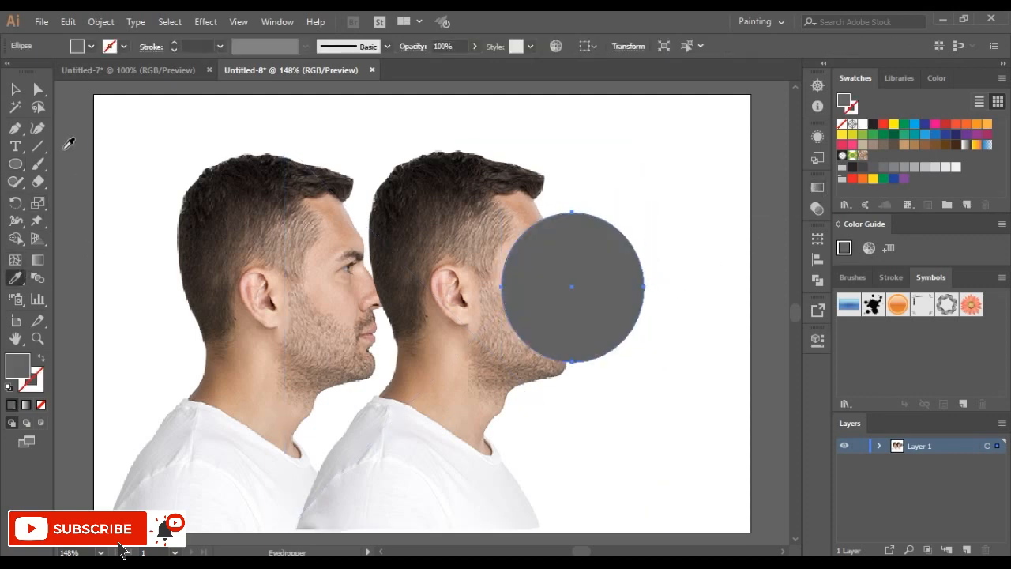
left_click(15, 88)
left_click_drag(558, 271, 553, 271)
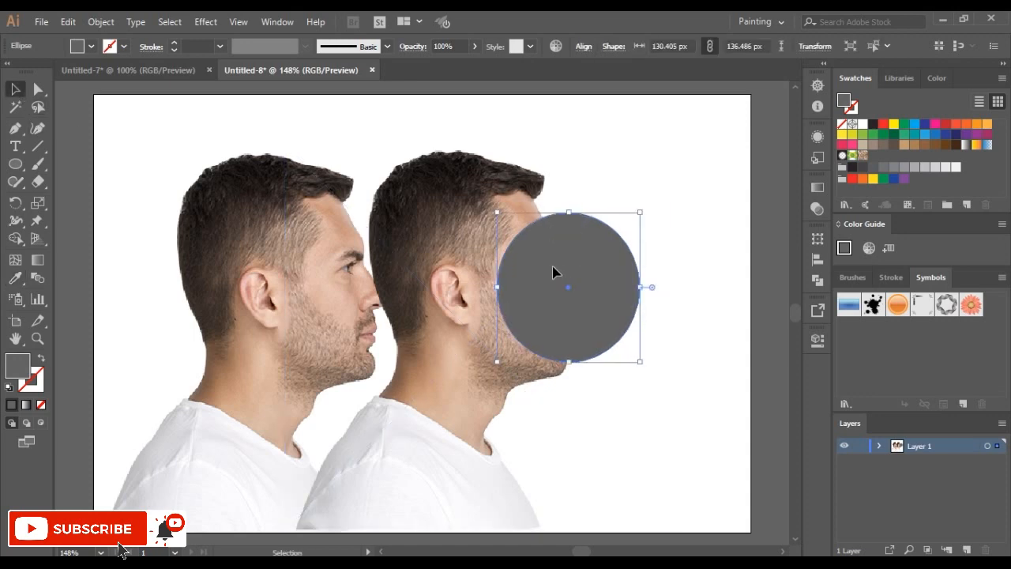
Clip the duplicate photo to the ellipse with a clipping mask so only the face remains.
left_click(478, 298, "shift")
right_click(572, 294)
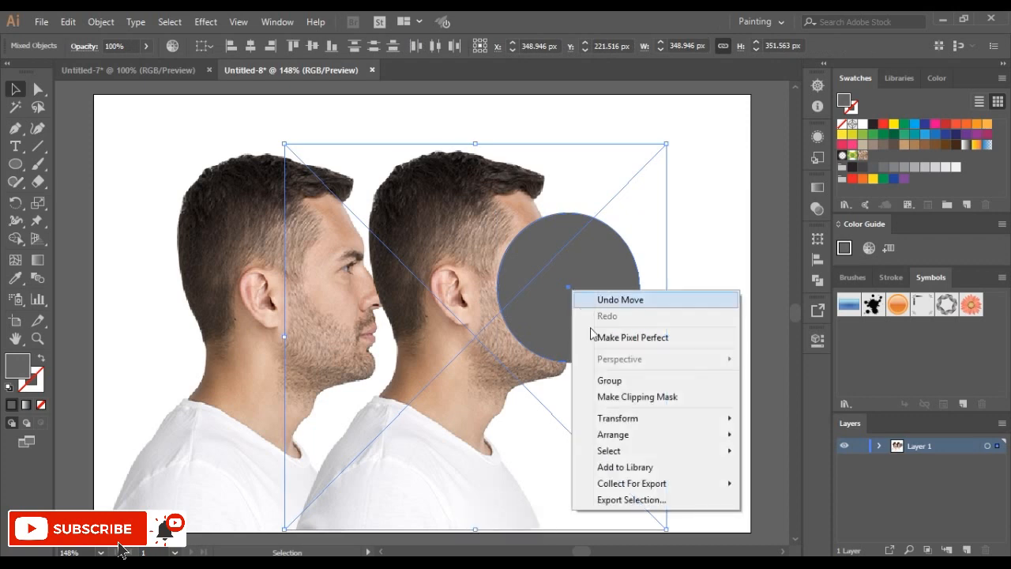
left_click(652, 398)
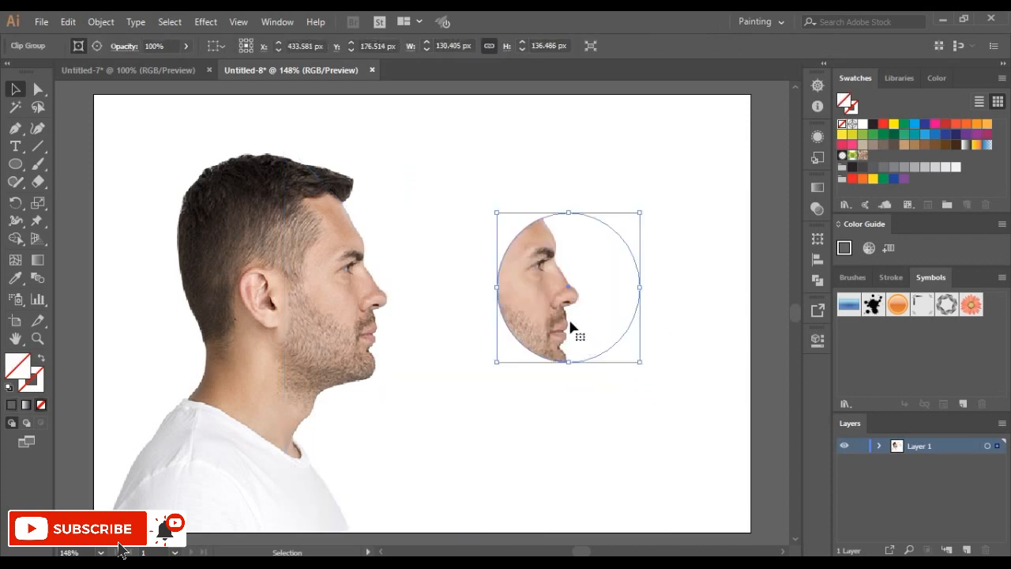
Rasterize the clipped face in RGB at High (300 ppi) with a transparent background.
left_click(102, 23)
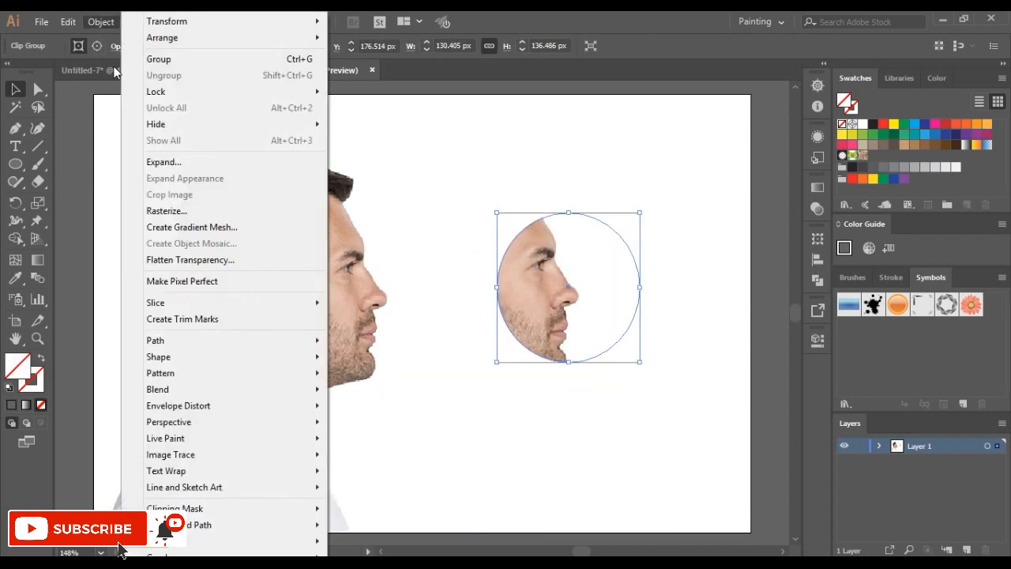
left_click(167, 211)
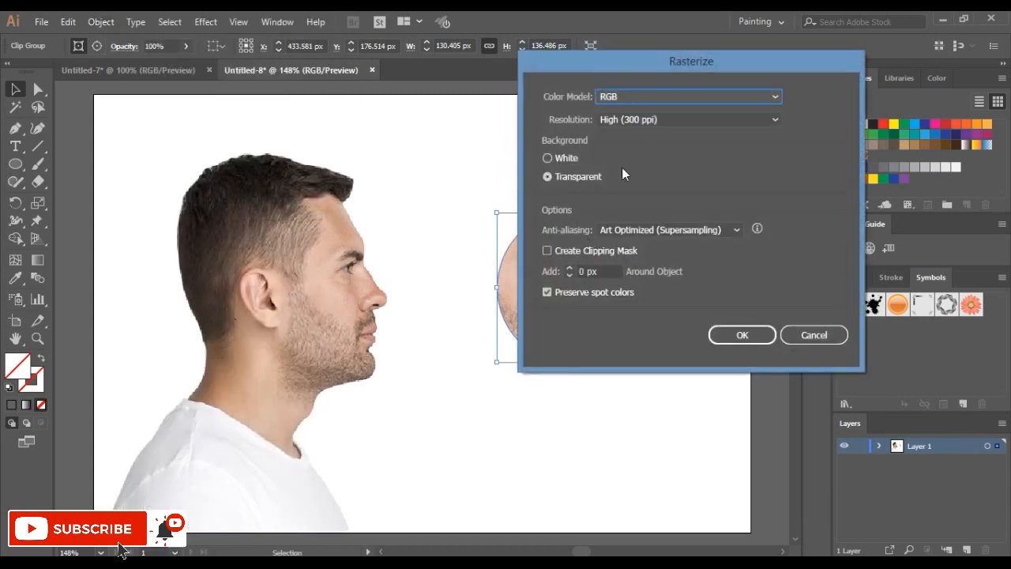
left_click(747, 335)
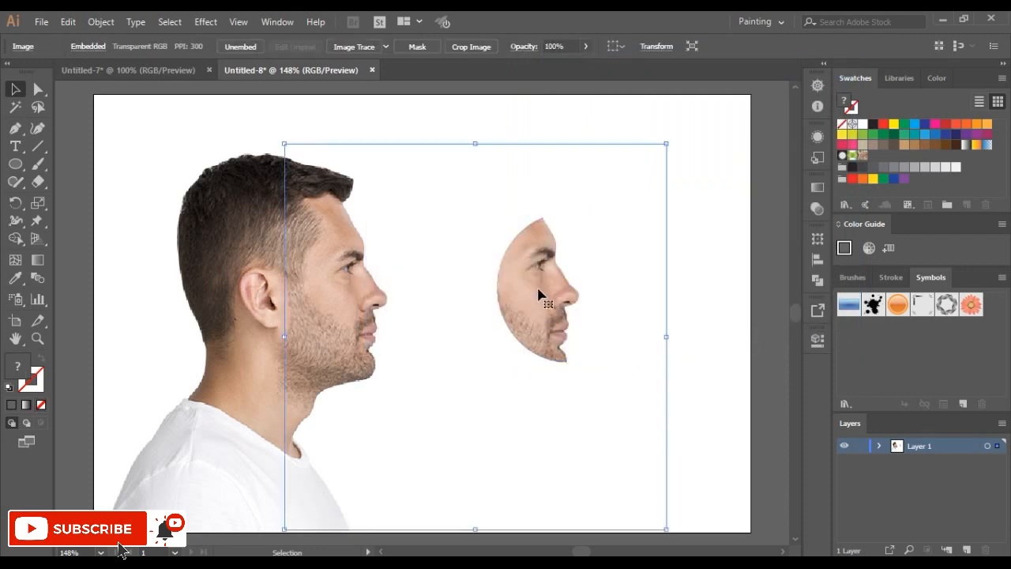
left_click(274, 22)
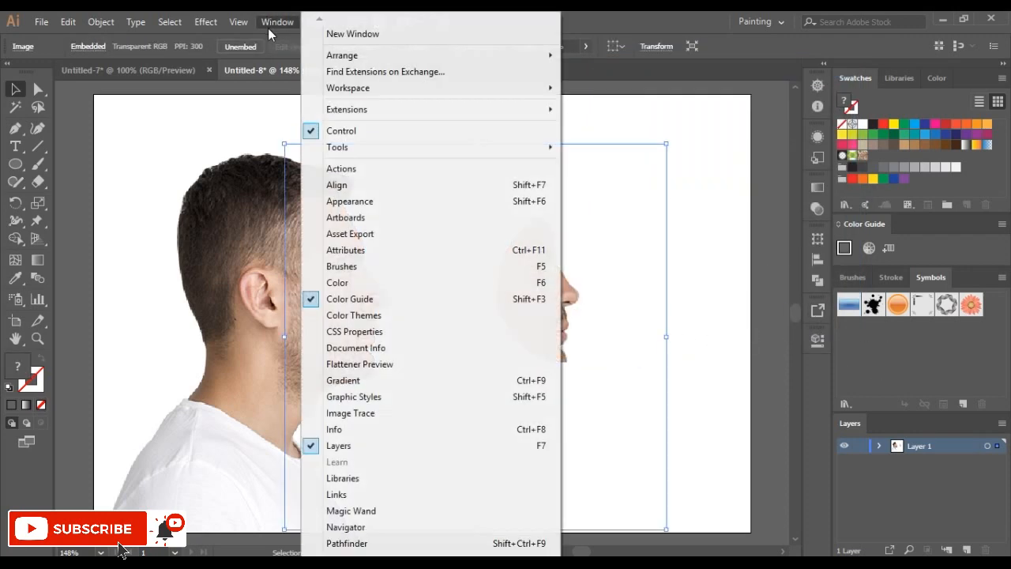
mouse_move(371, 558)
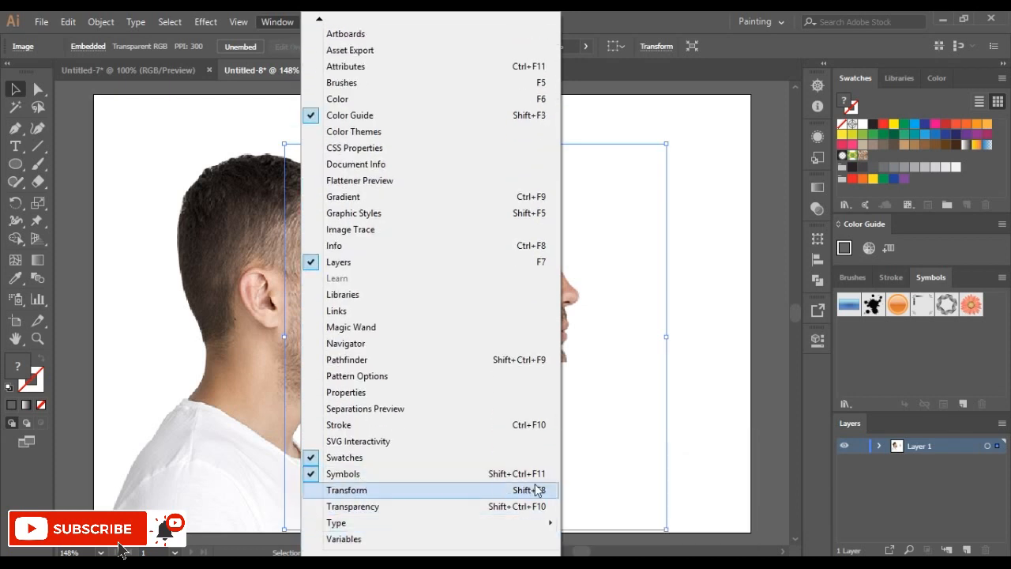
left_click(906, 329)
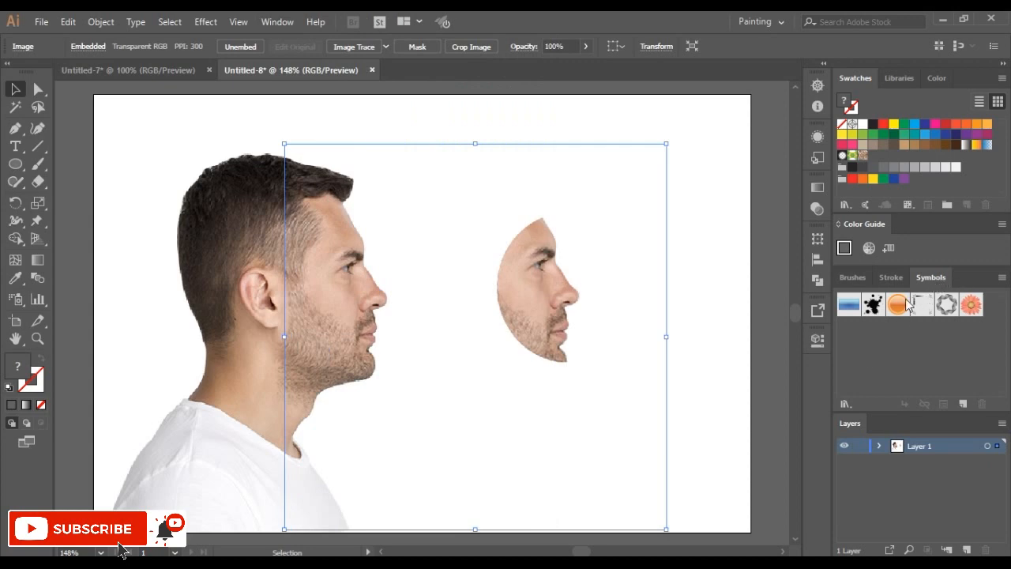
Move the face cutout onto the original head and nudge it until it lines up exactly with the face underneath.
left_click_drag(541, 314, 369, 316)
key("z")
left_click(397, 322)
left_click(398, 322)
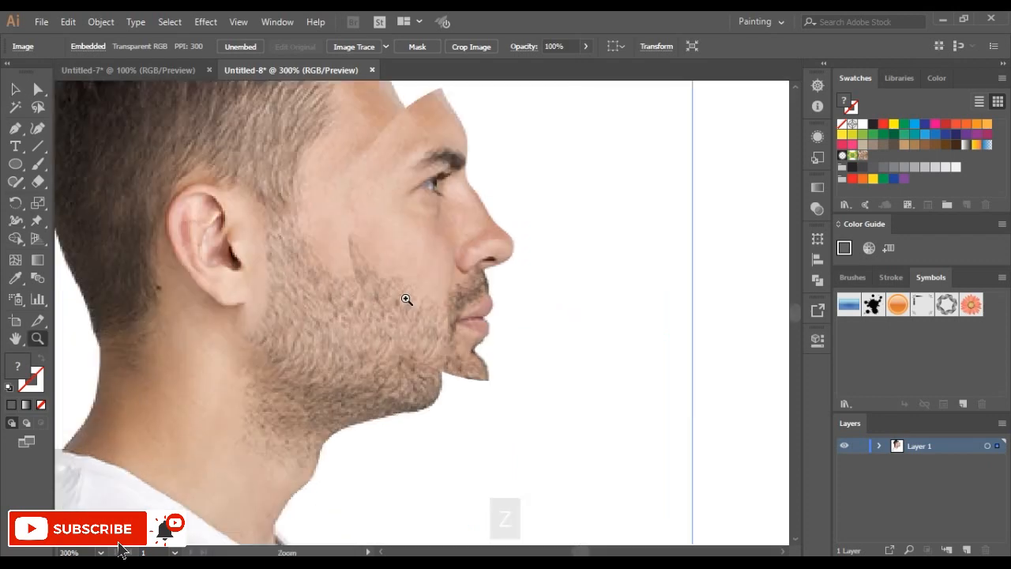
left_click(402, 300)
key("v")
left_click_drag(458, 302, 422, 295)
key("space")
left_click_drag(544, 276, 587, 356)
key("Left")
key("Left")
key("Left")
key("Left")
key("Left")
key("Left")
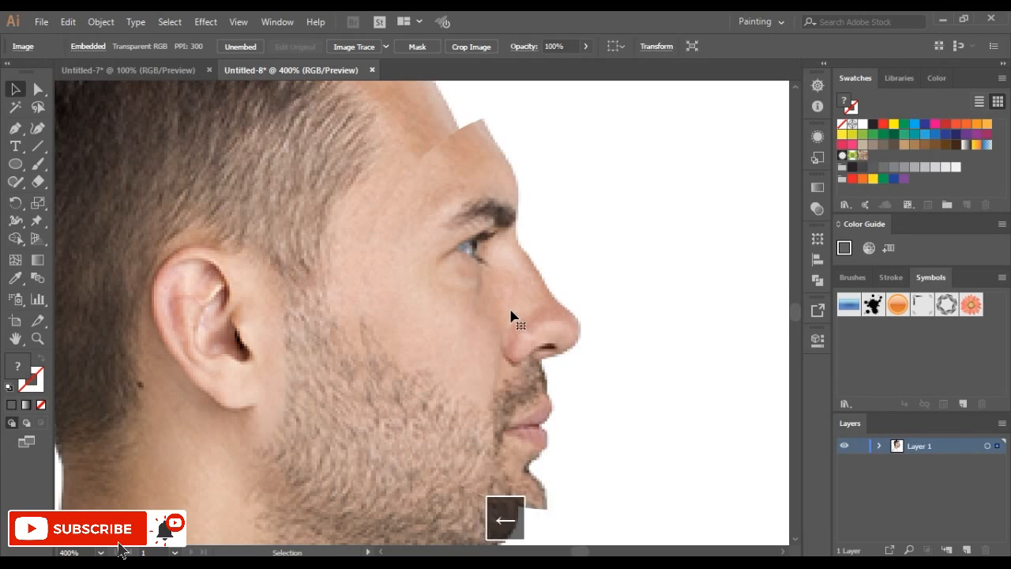
key("Left")
key("Left")
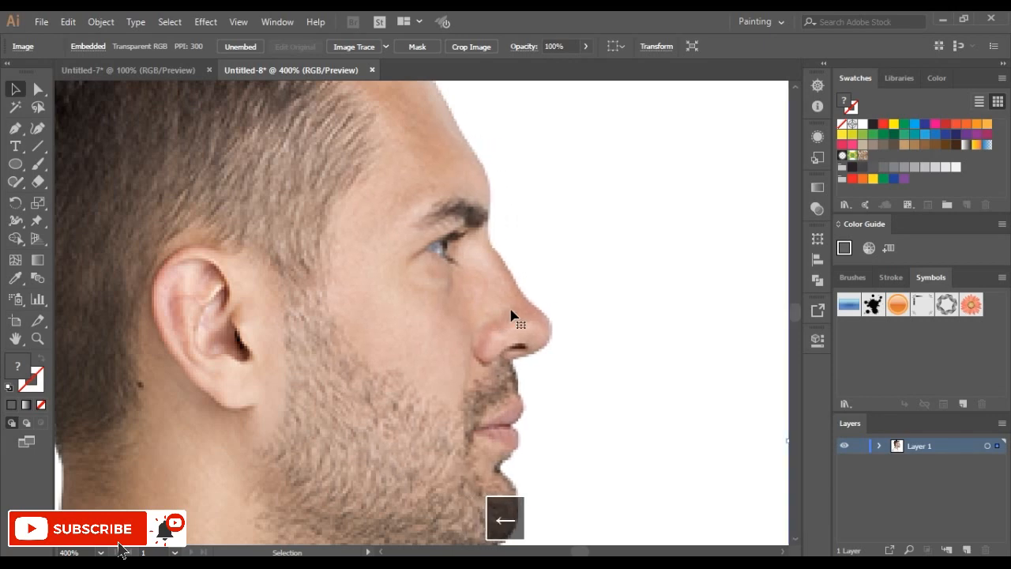
key("Right")
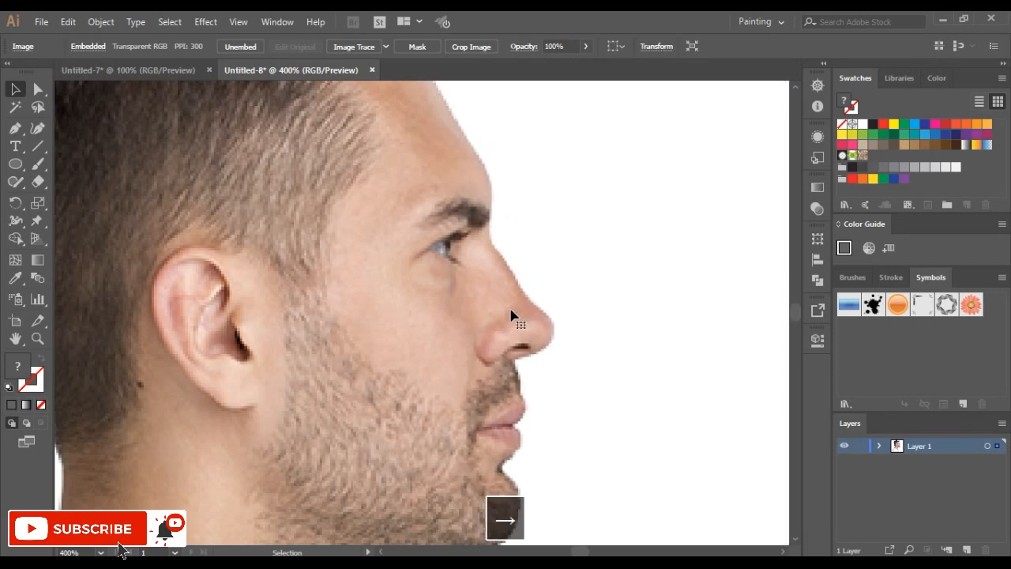
Convert the face cutout into a dynamic symbol named New Symbol with the Movie Clip export type.
key("ctrl+minus")
key("ctrl+minus")
key("ctrl+minus")
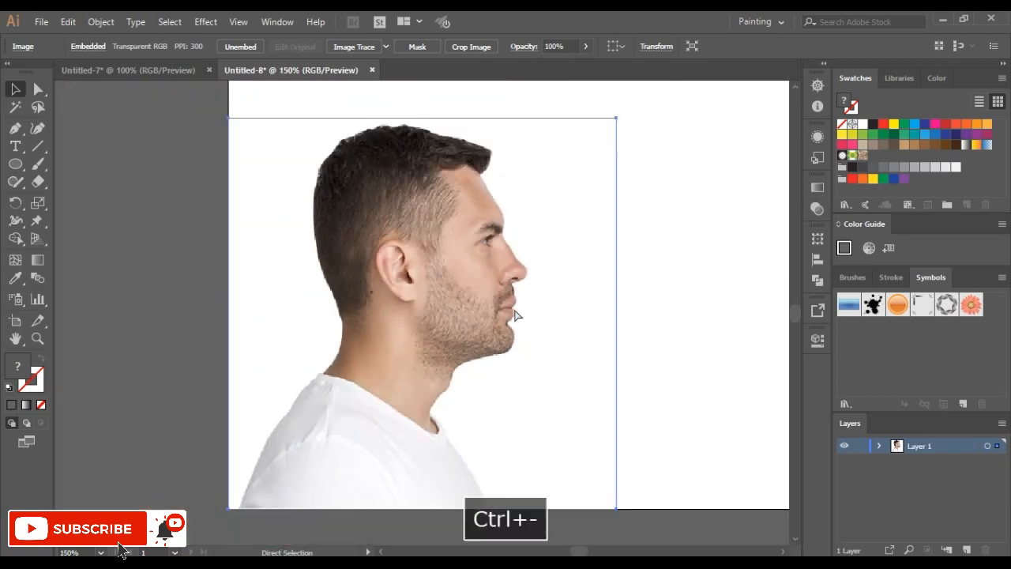
left_click_drag(506, 276, 902, 359)
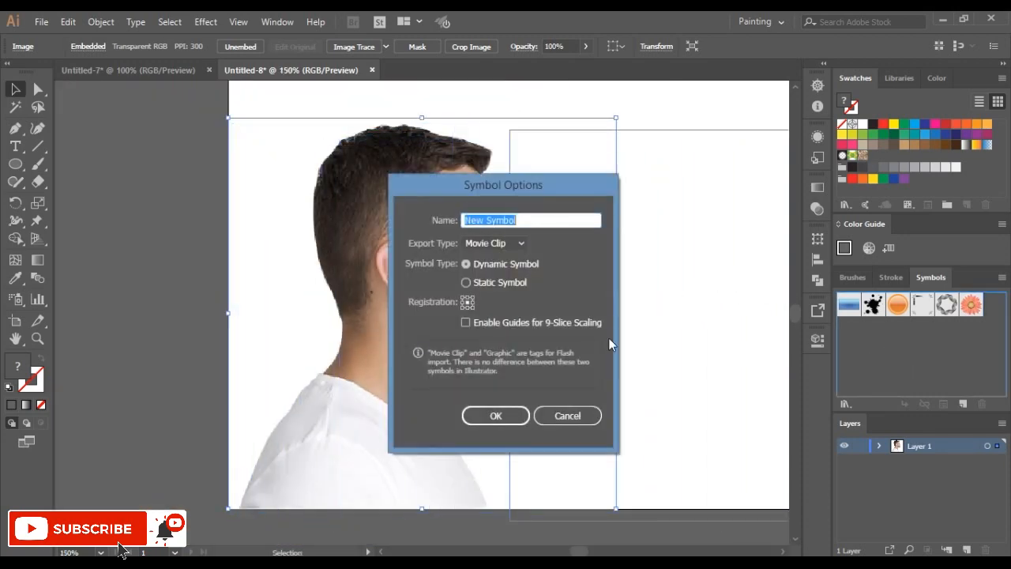
left_click(504, 414)
Place a copy of the face symbol to the right of the head, keeping the original instance in place.
key("space")
left_click_drag(650, 318, 349, 300)
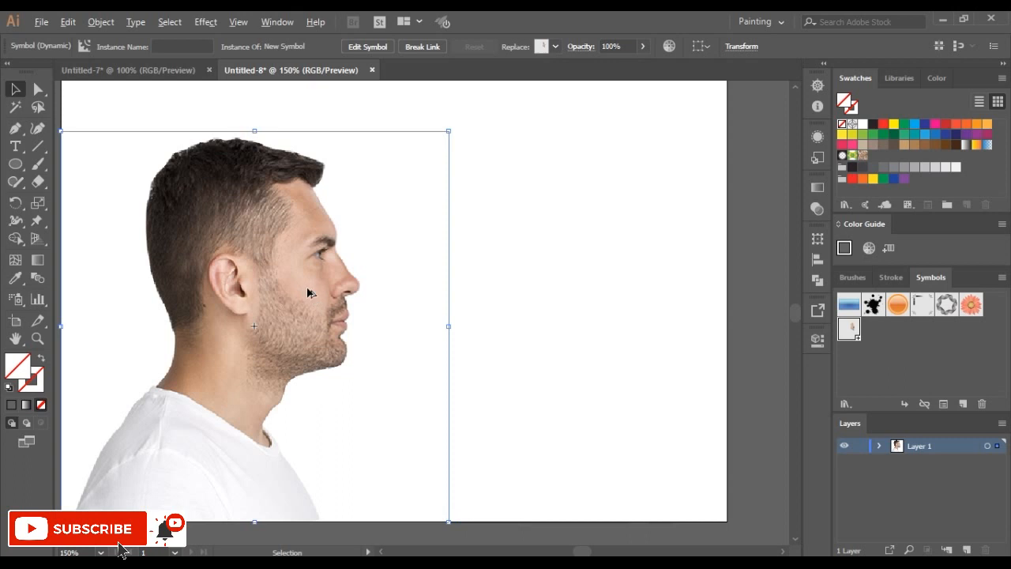
left_click_drag(307, 293, 452, 287)
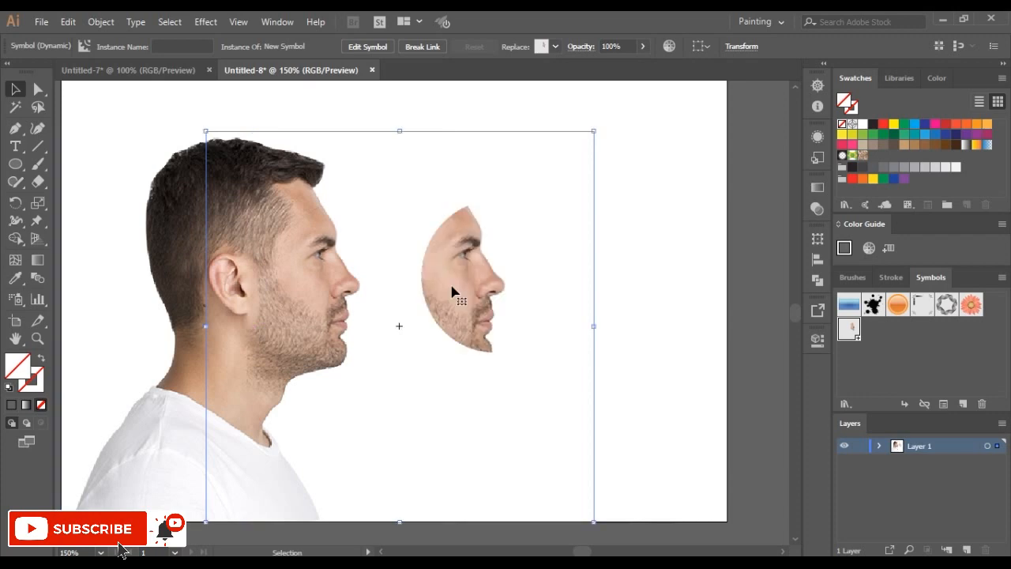
Blend the two face symbols using Specified Steps spacing of 100.
left_click(320, 292, "shift")
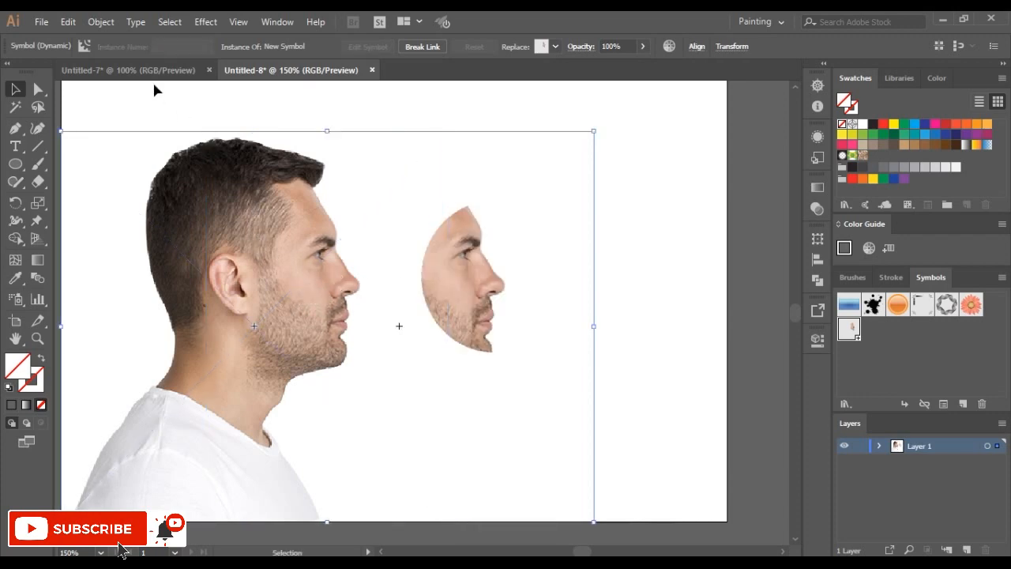
left_click(99, 22)
mouse_move(272, 389)
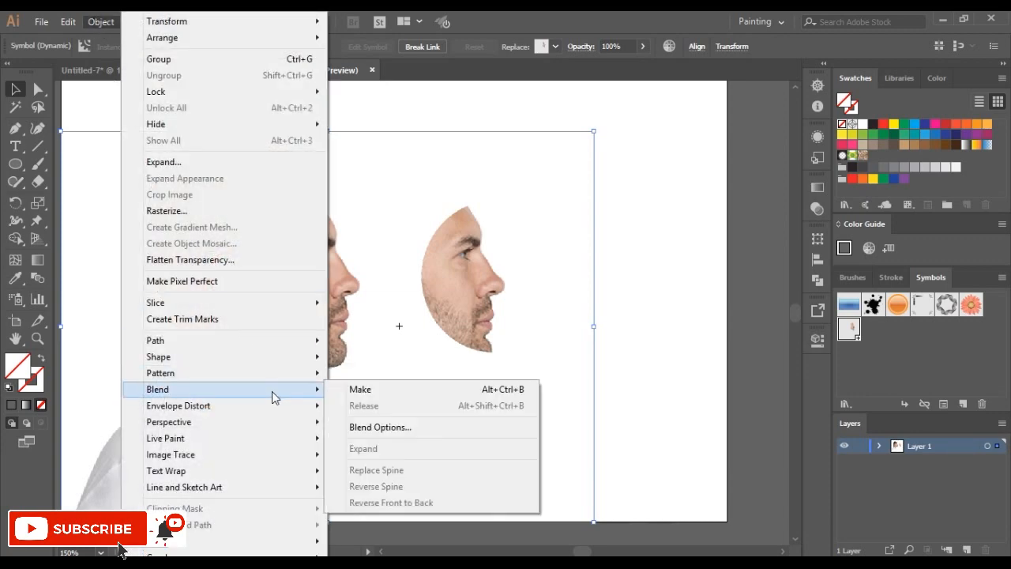
left_click(404, 426)
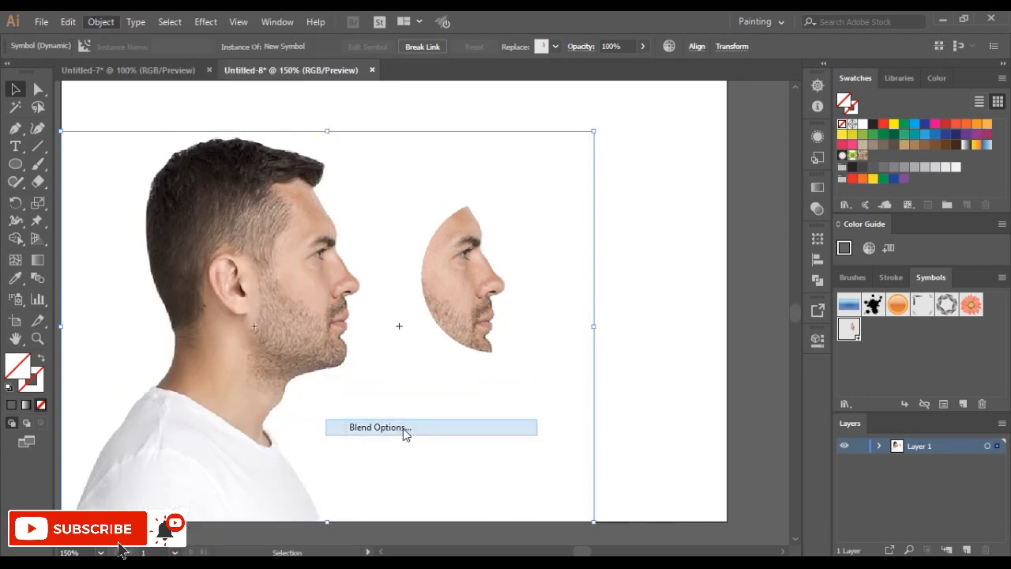
left_click(794, 178)
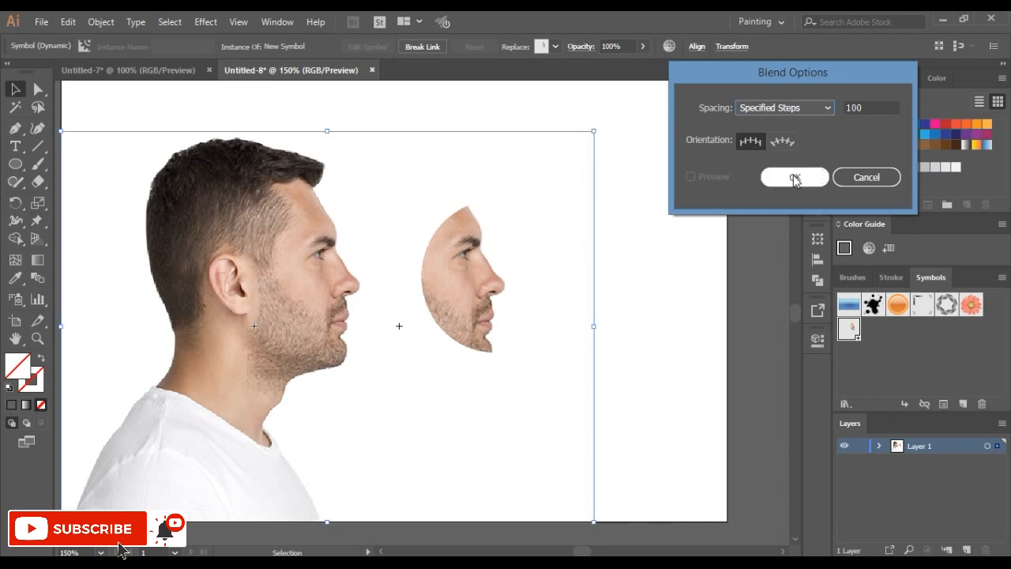
left_click(101, 22)
mouse_move(273, 395)
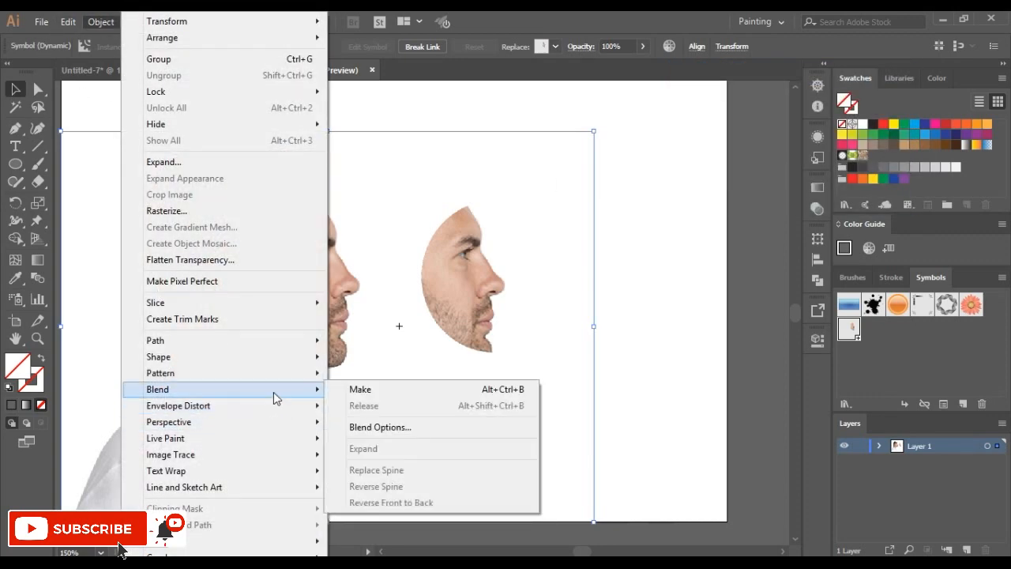
left_click(360, 390)
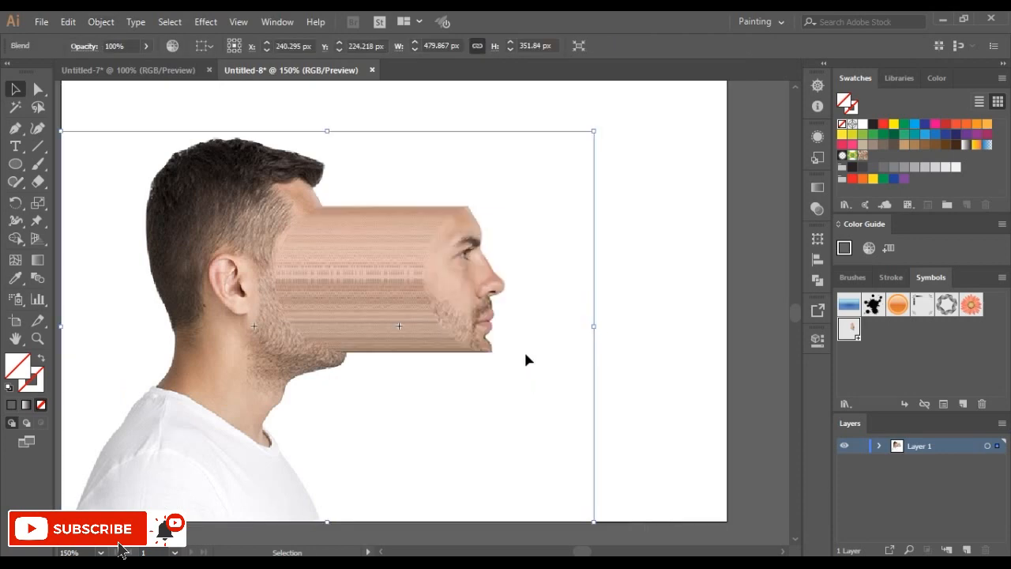
Isolate the blend, rotate its front face slightly counterclockwise and move it farther right, then exit isolation.
right_click(466, 294)
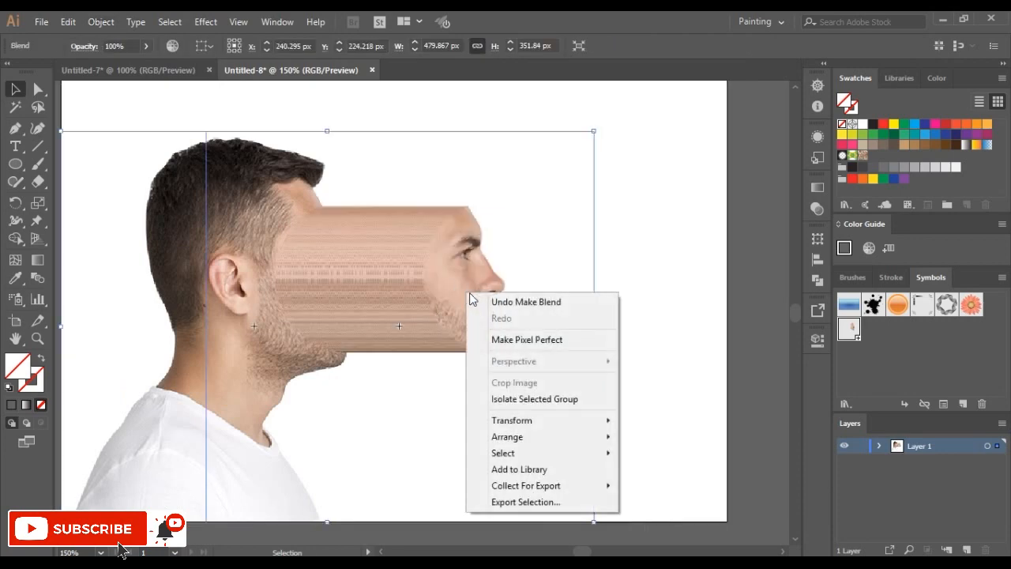
left_click(535, 400)
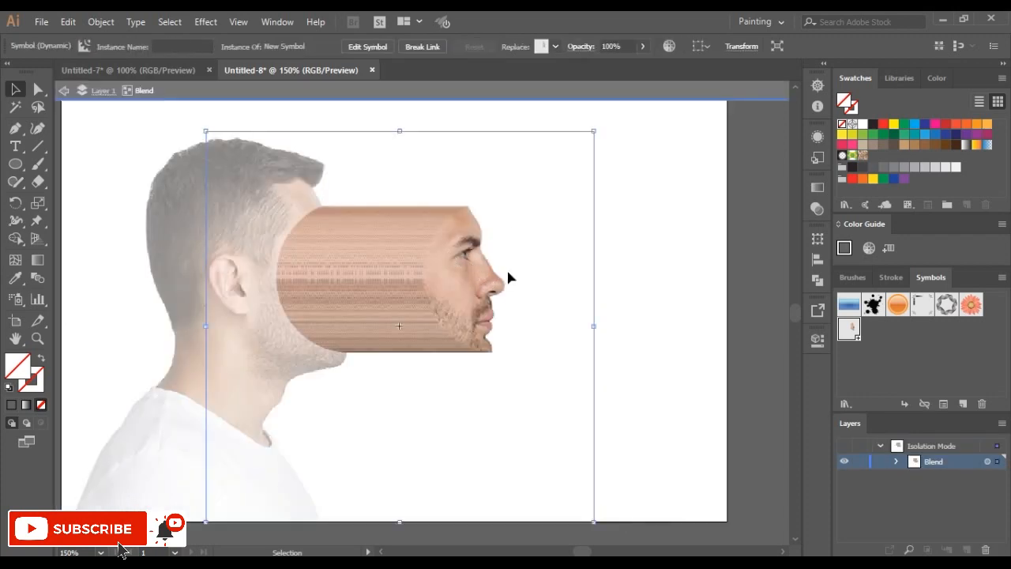
left_click_drag(600, 128, 594, 109)
left_click_drag(605, 205, 603, 200)
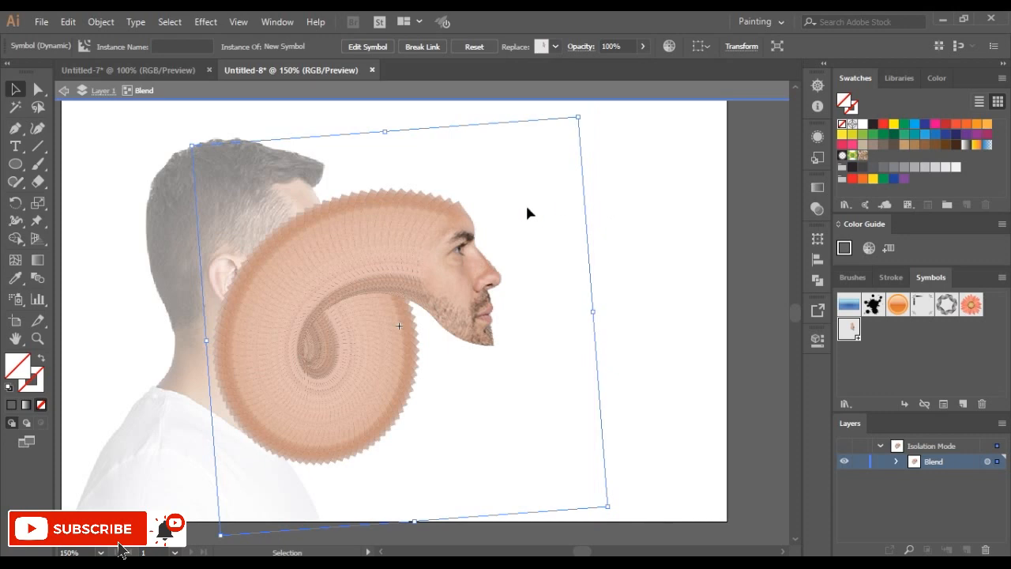
left_click_drag(460, 267, 540, 267)
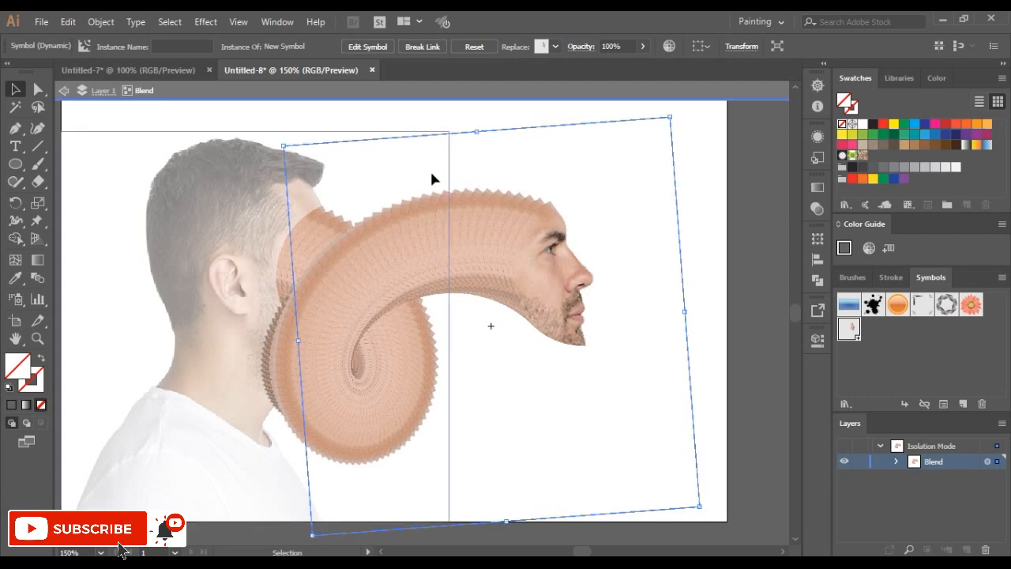
left_click(64, 92)
left_click(66, 95)
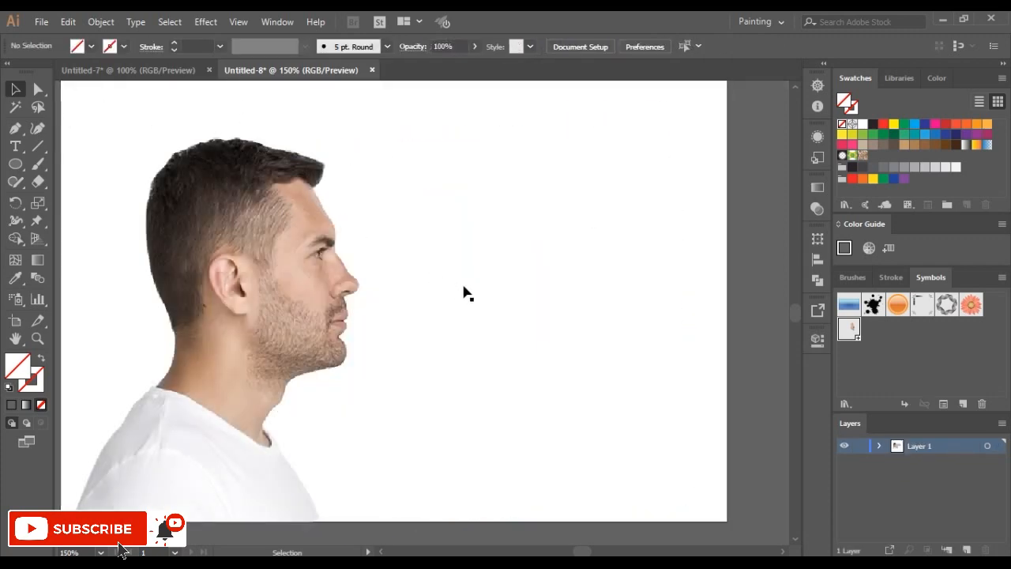
Increase the face blend's number of specified steps, with the preview enabled, to smooth the stretched skin.
left_click(532, 263)
left_click(101, 21)
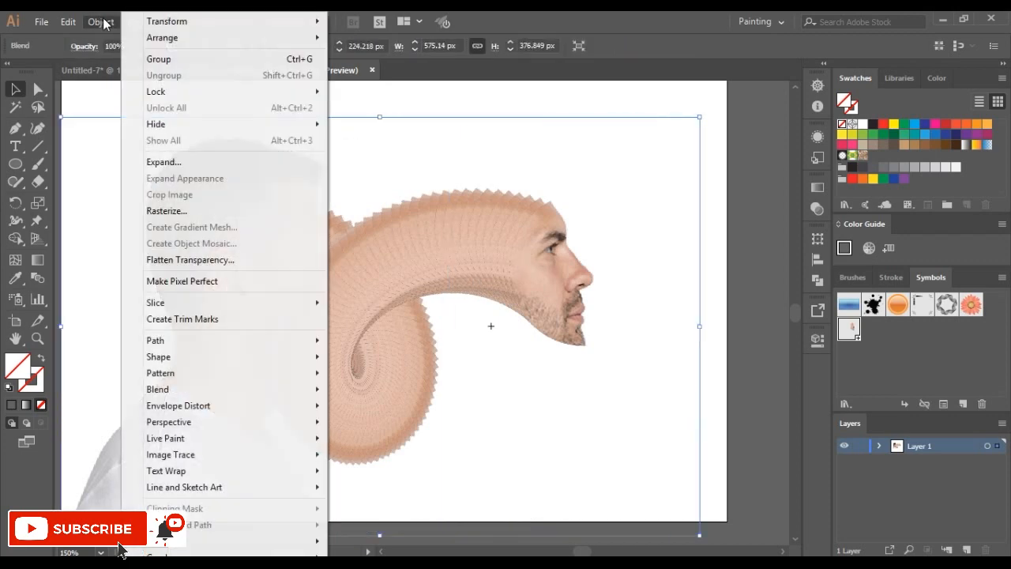
mouse_move(271, 411)
mouse_move(274, 391)
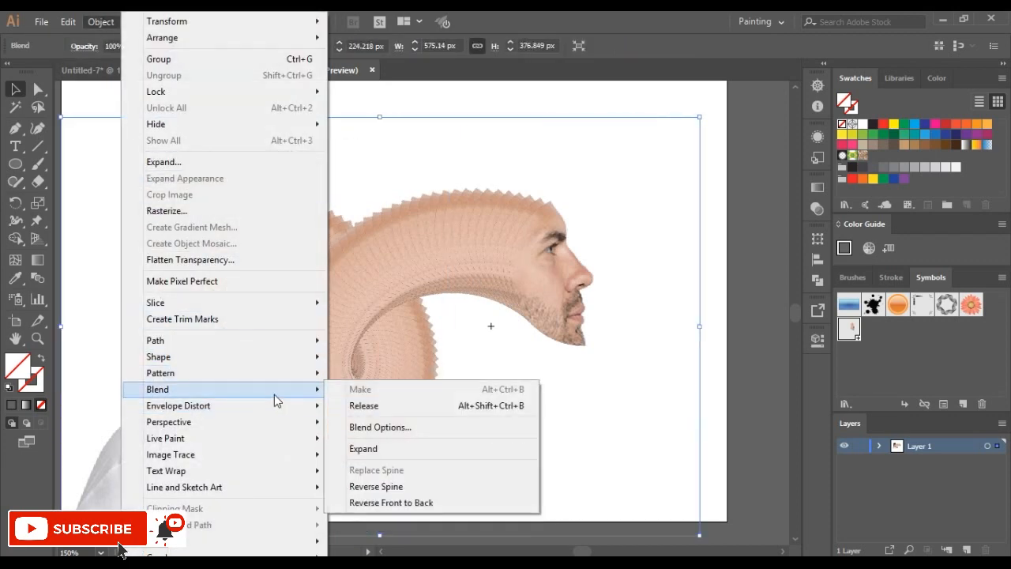
left_click(376, 424)
left_click(710, 172)
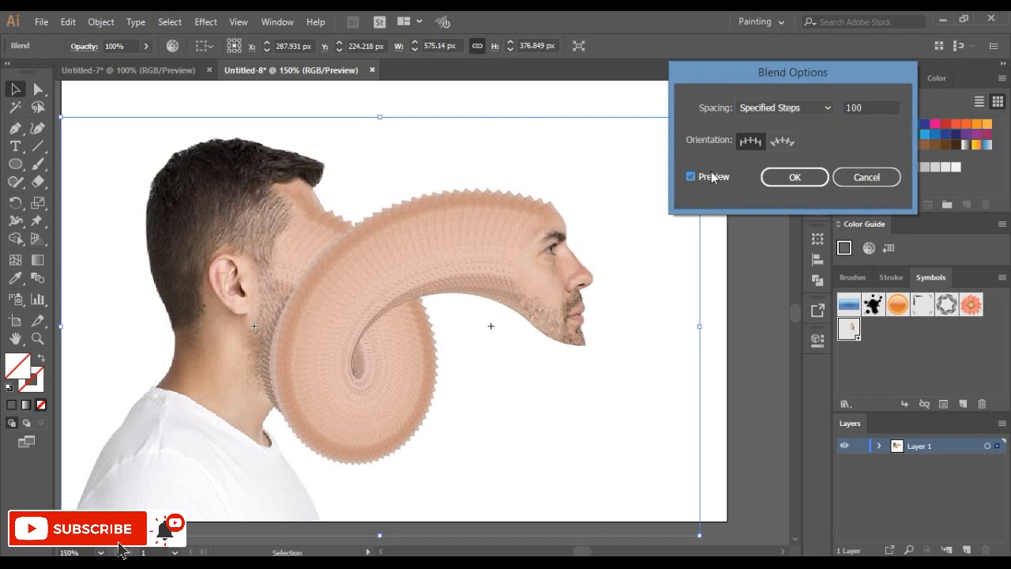
left_click(858, 113)
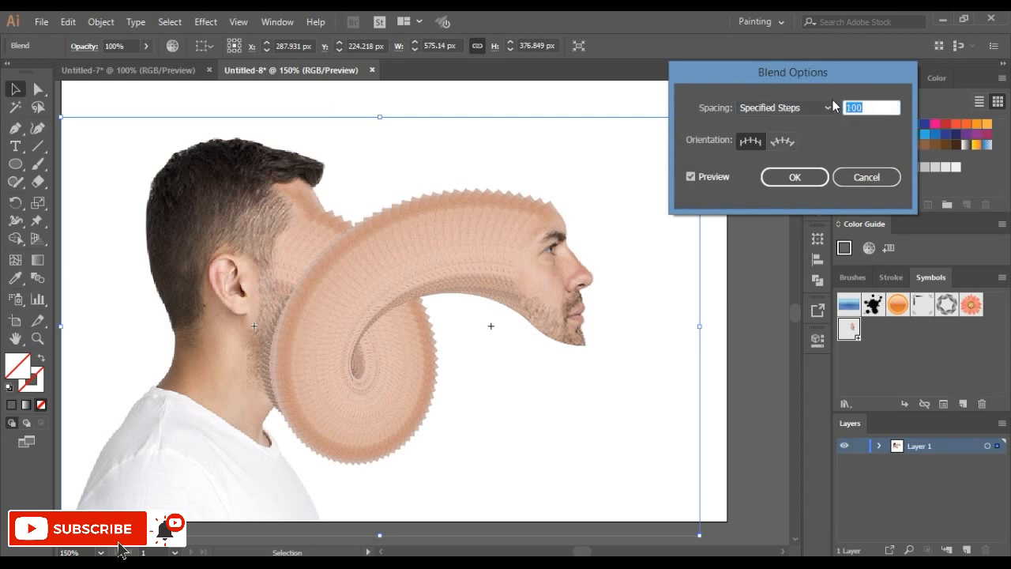
type("50")
key("Return")
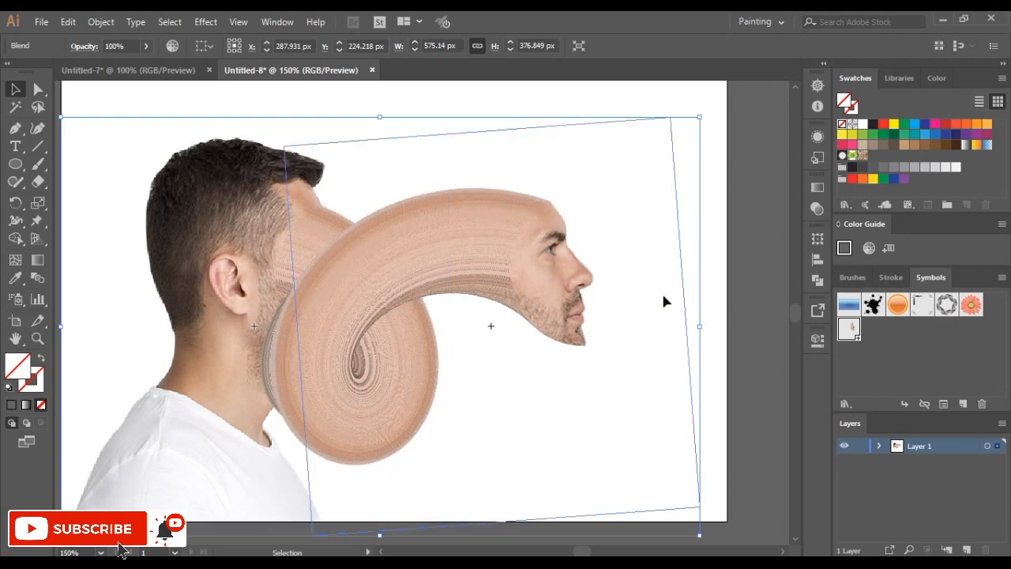
left_click(751, 337)
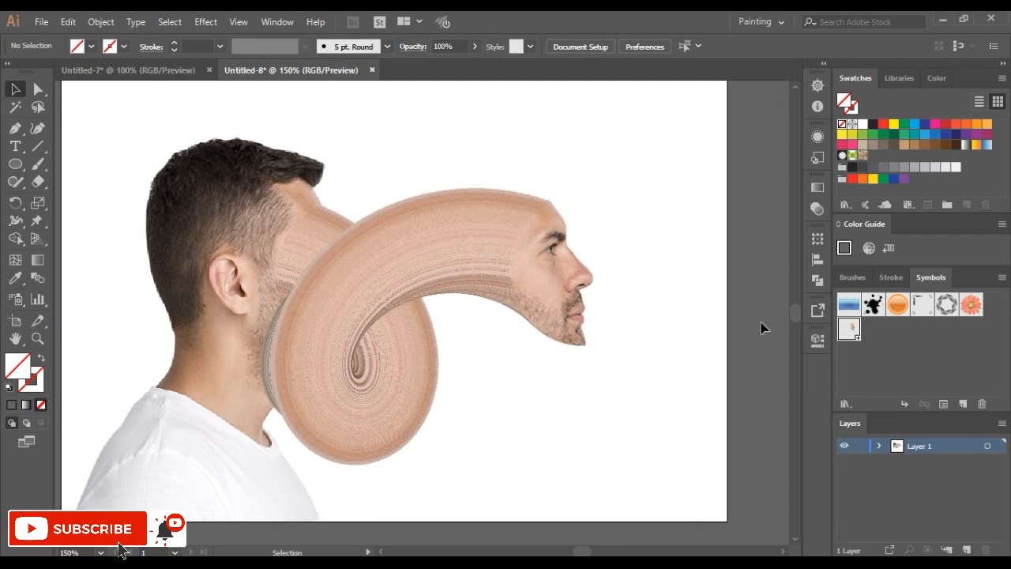
Compare the stretched face with the finished artwork in Untitled-7, ending back in Untitled-8.
key("ctrl+minus")
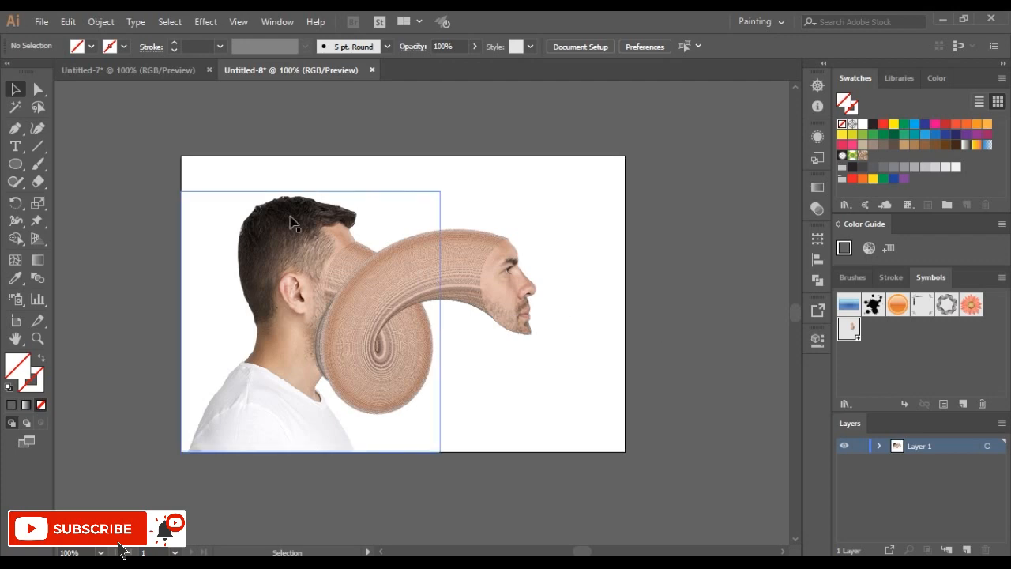
left_click(163, 70)
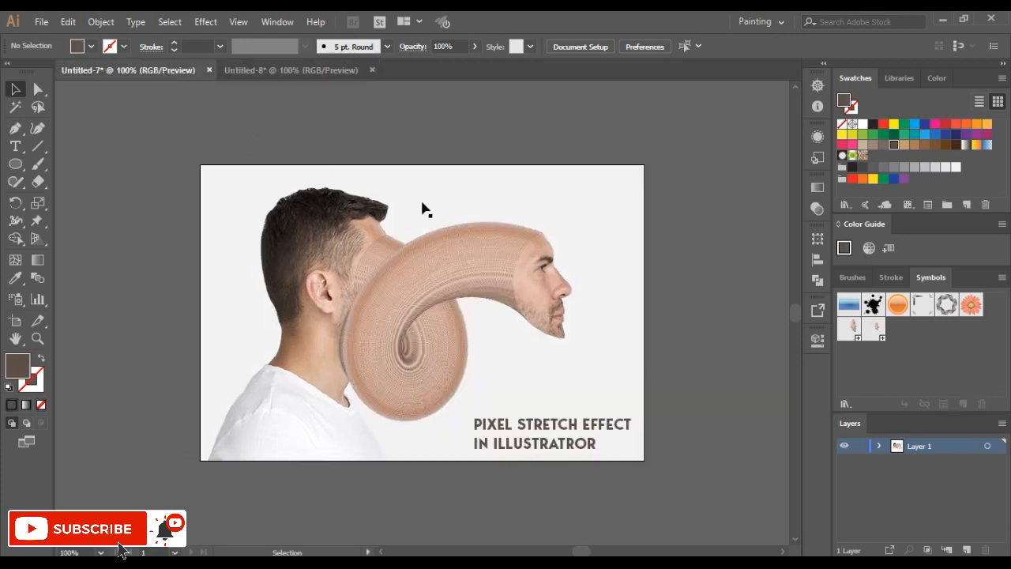
left_click(301, 74)
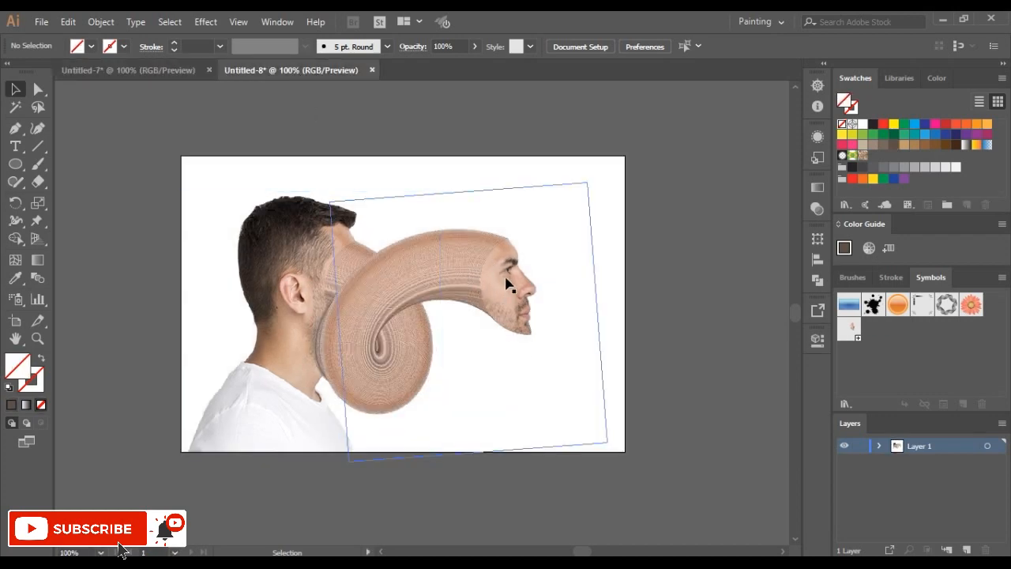
left_click(149, 71)
left_click(292, 69)
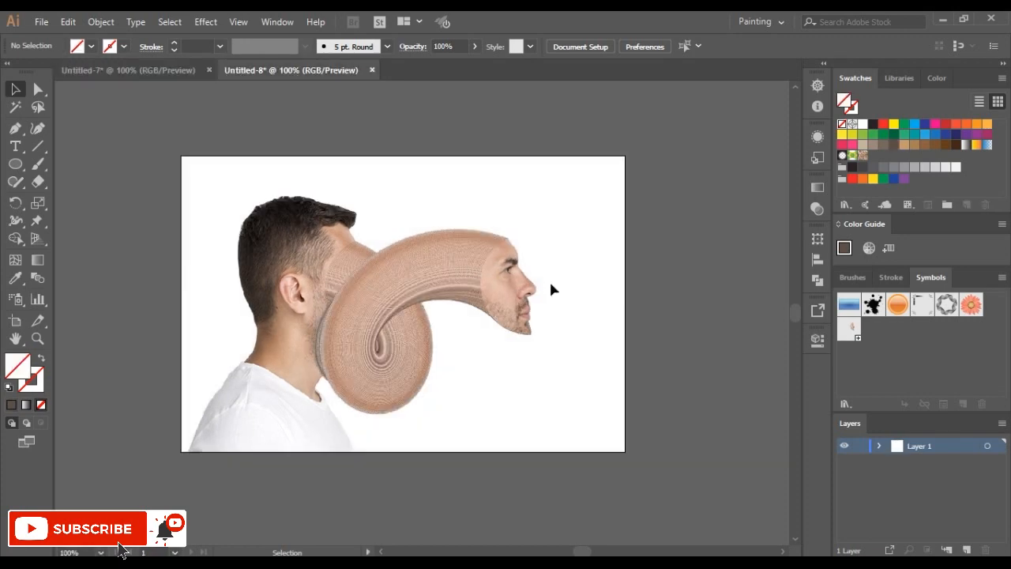
key("ctrl+0")
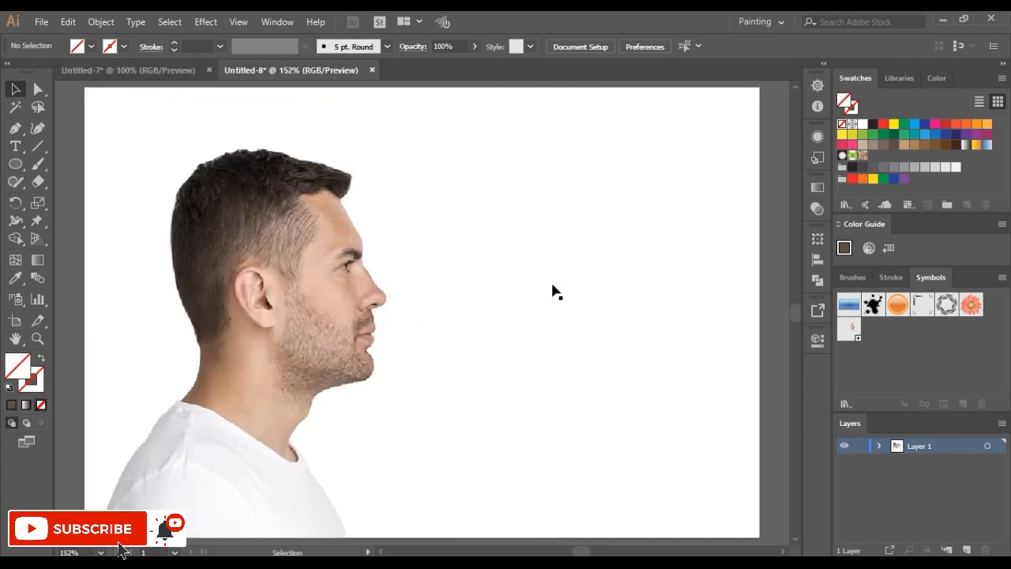
key("ctrl+minus")
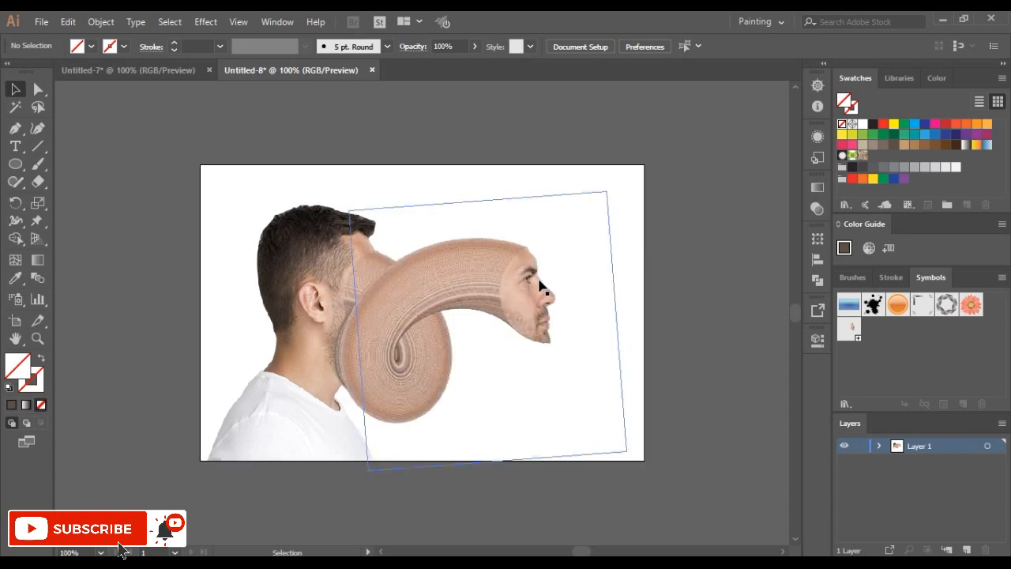
Isolate the blend, fine-tune the front face's rotation and shift it slightly left, then exit isolation.
left_click(546, 295)
double_click(523, 299)
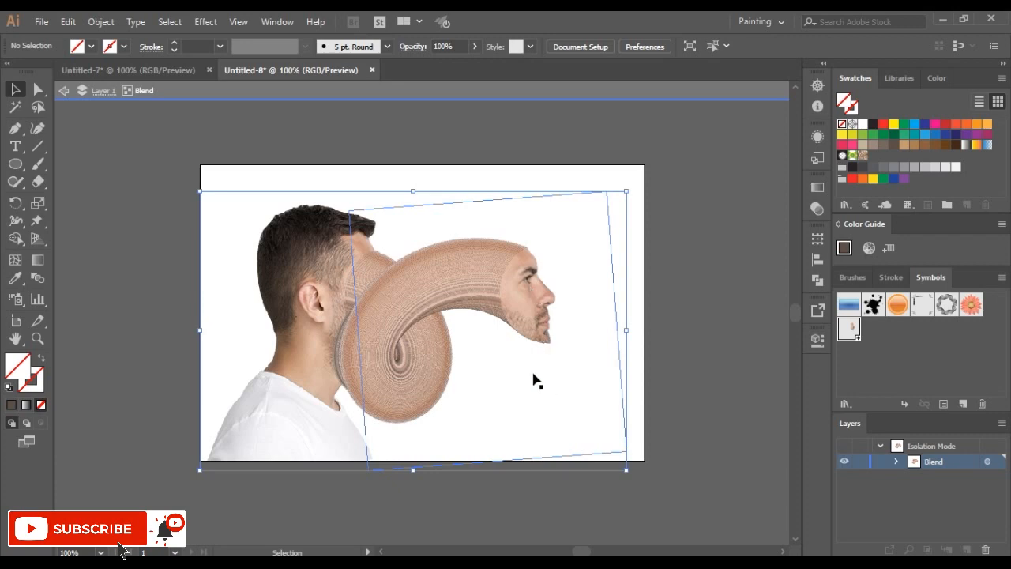
left_click(534, 272)
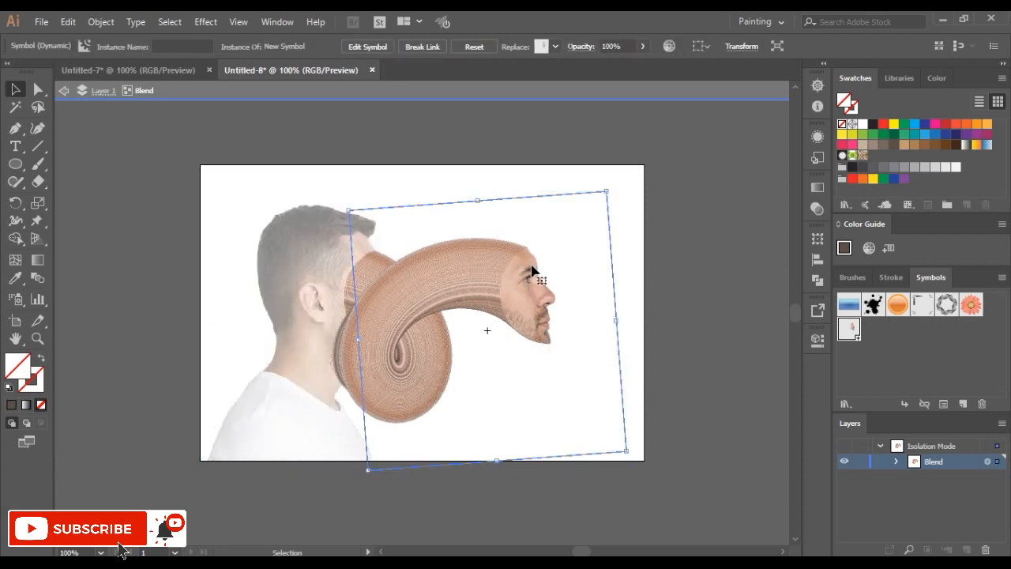
left_click_drag(614, 185, 613, 181)
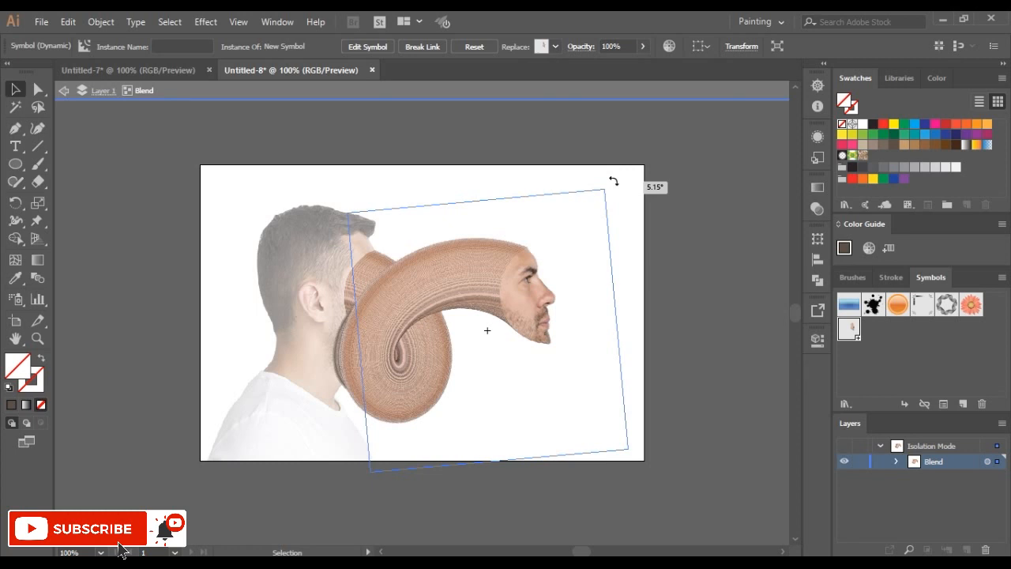
left_click_drag(613, 181, 613, 179)
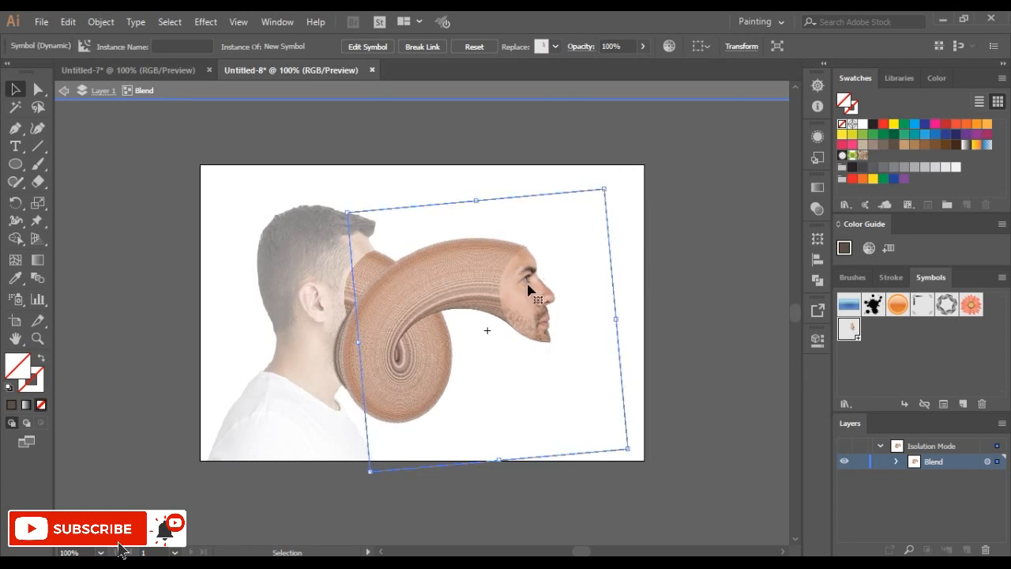
left_click_drag(529, 291, 526, 292)
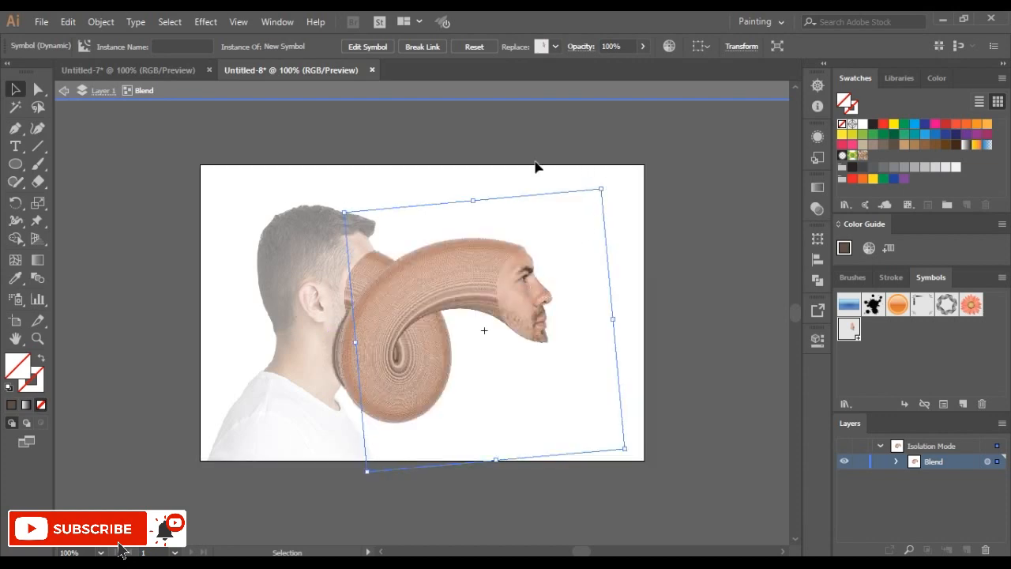
left_click_drag(608, 185, 613, 188)
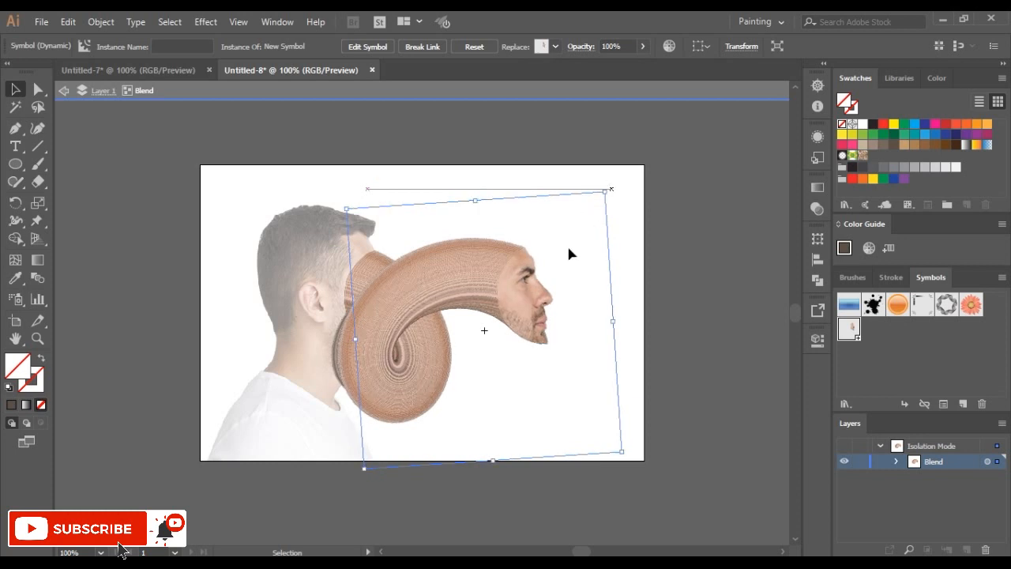
left_click(66, 90)
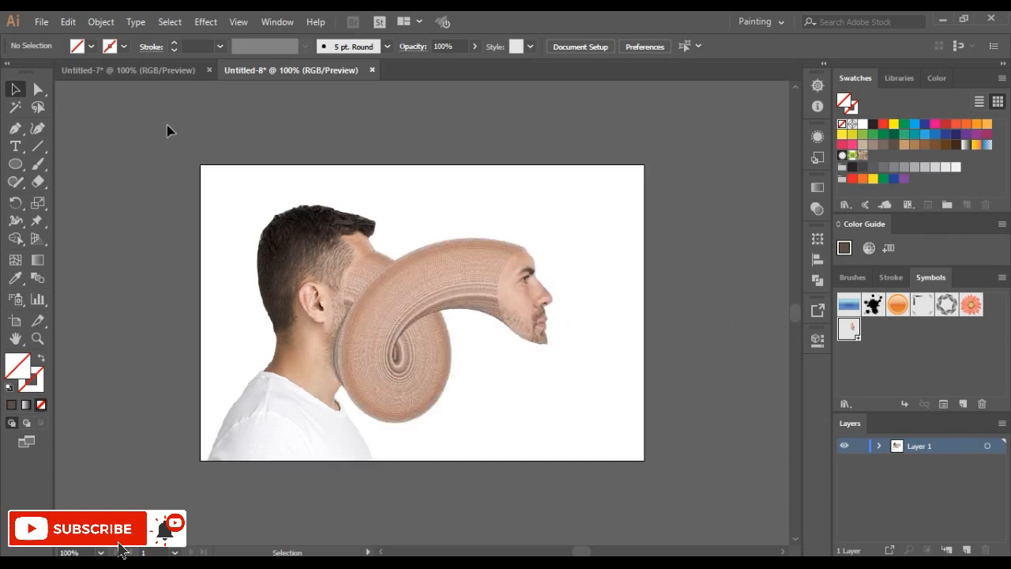
Draw a rectangle of about 600 × 400 px covering the whole artboard and fill it with a light gray swatch.
left_click(15, 164)
left_click(62, 164)
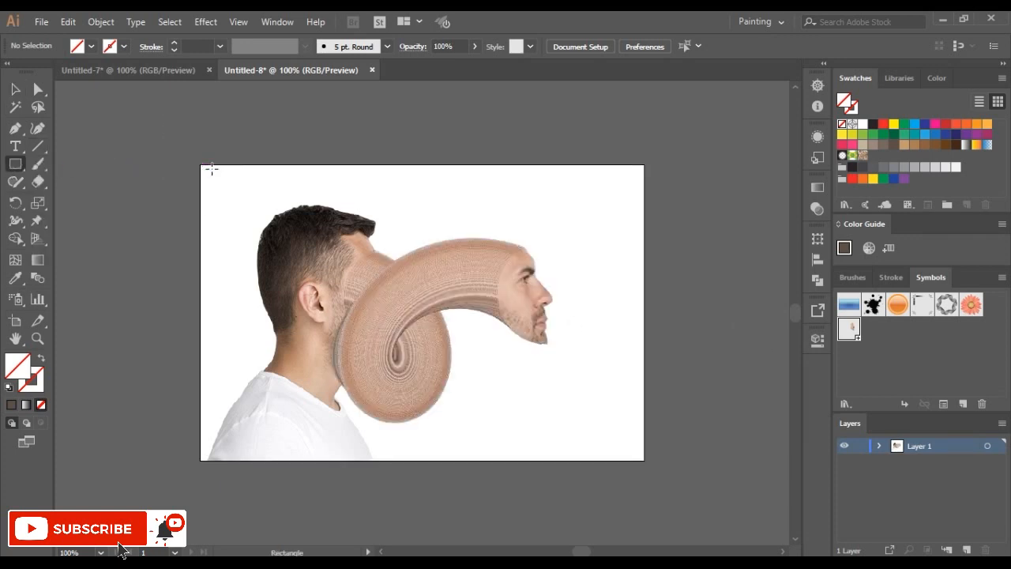
left_click_drag(199, 166, 645, 461)
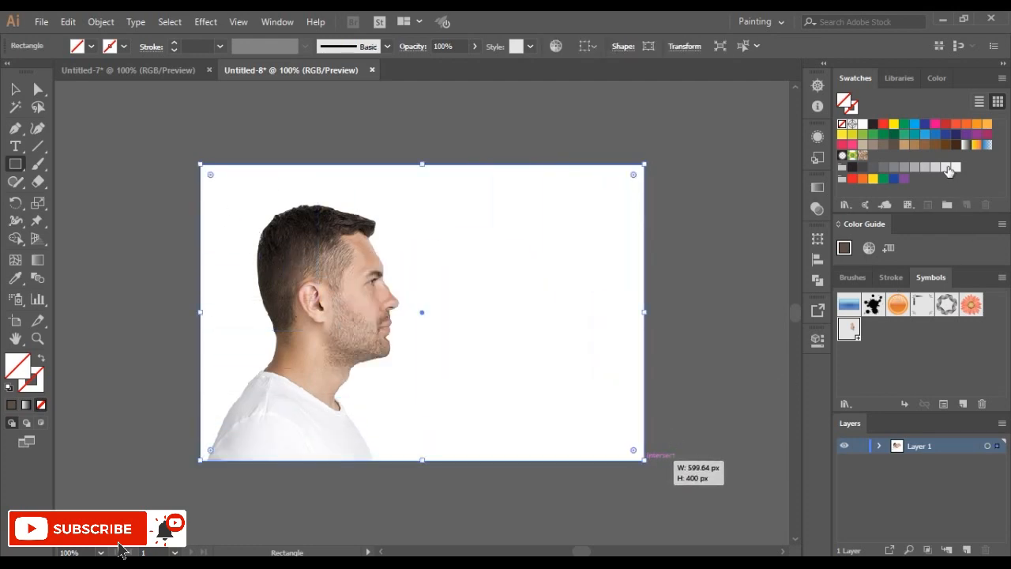
left_click(947, 168)
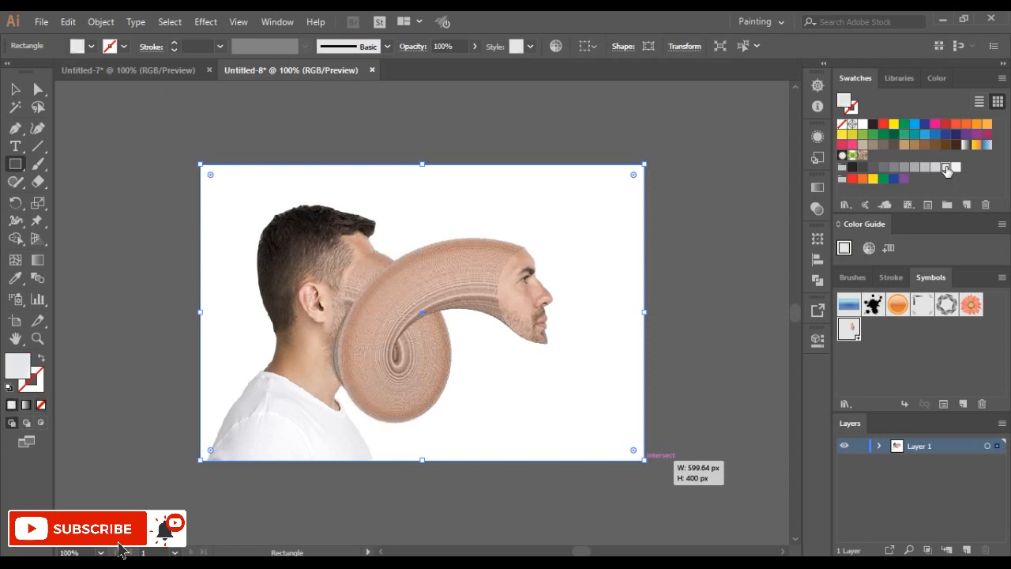
Send the light gray rectangle to the back, behind the head and the blend, and deselect it.
left_click(17, 91)
right_click(390, 253)
mouse_move(496, 470)
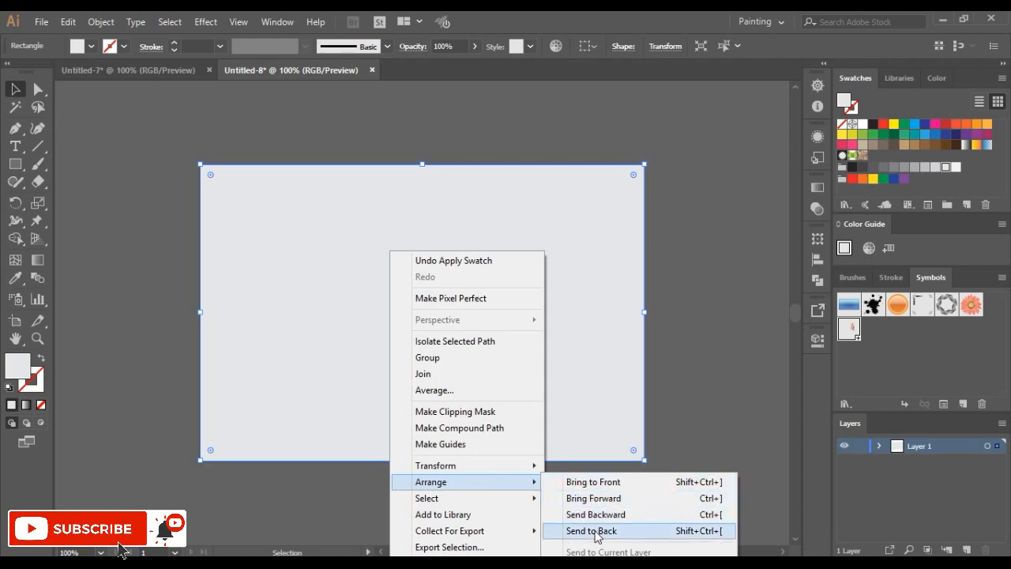
left_click(595, 531)
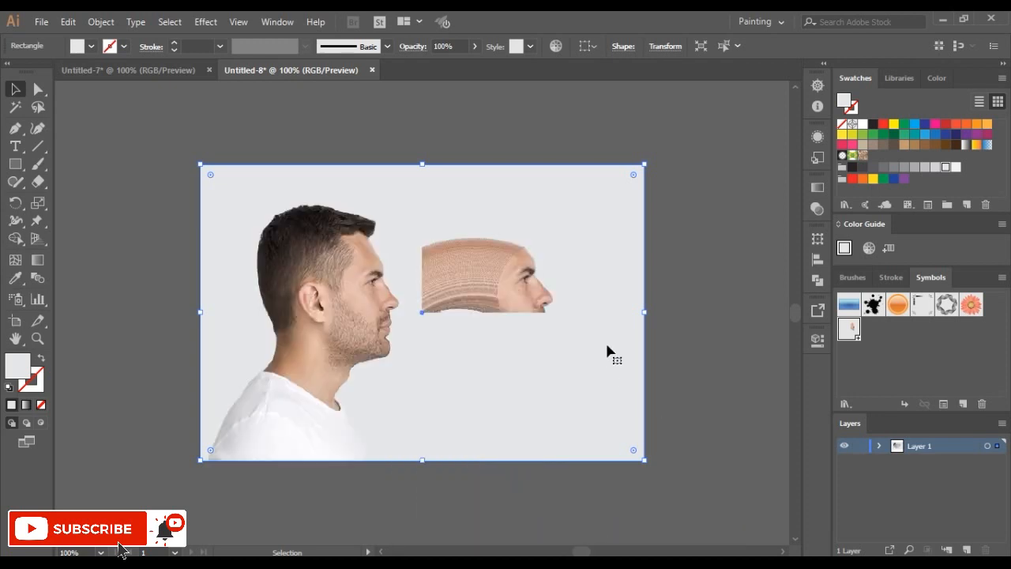
left_click(687, 314)
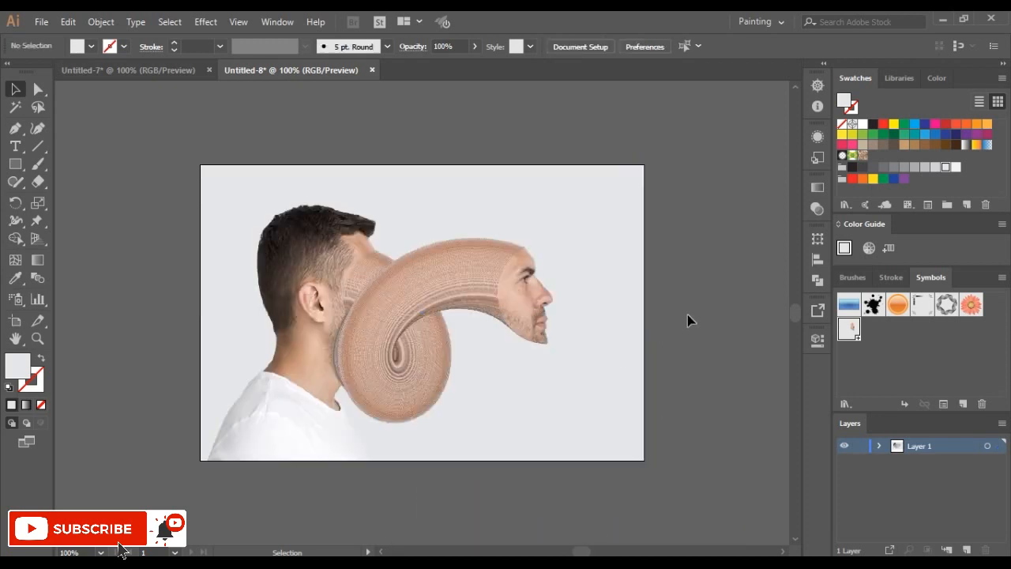
Copy the title "PIXEL STRETCH EFFECT IN ILLUSTRATROR" from Untitled-7 into Untitled-8 and place it in the artboard's lower-right area.
key("ctrl+0")
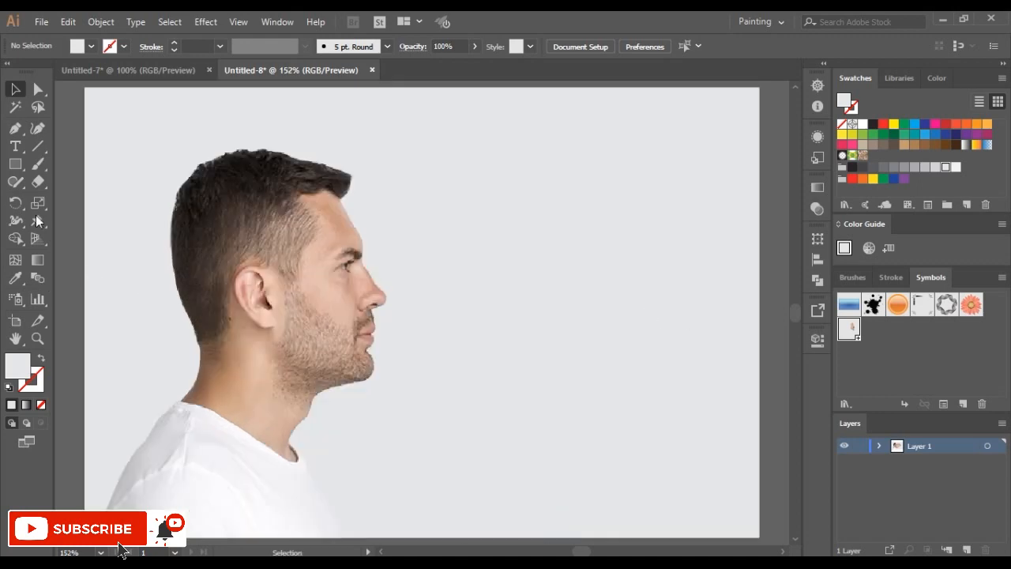
left_click(15, 146)
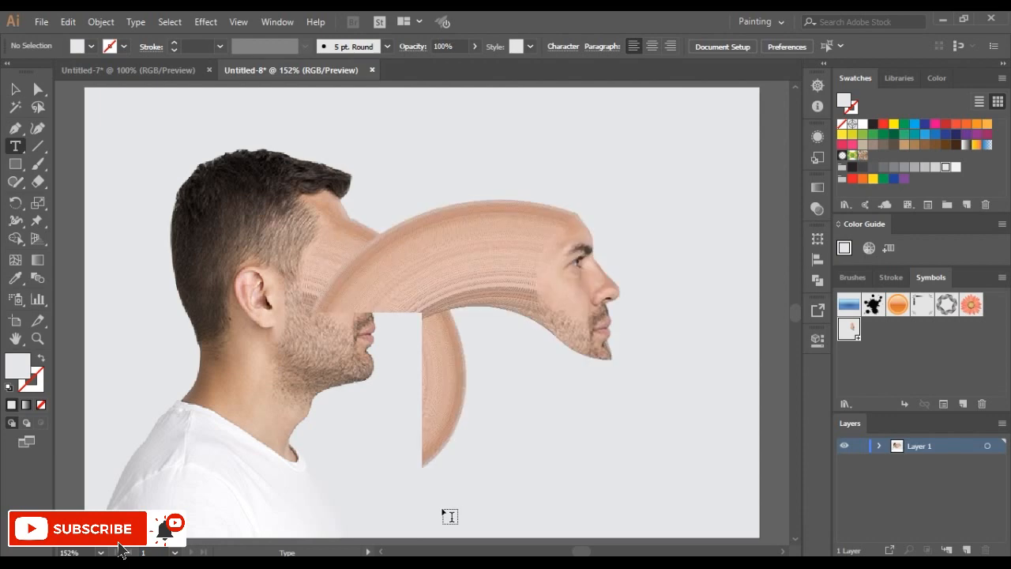
left_click(15, 90)
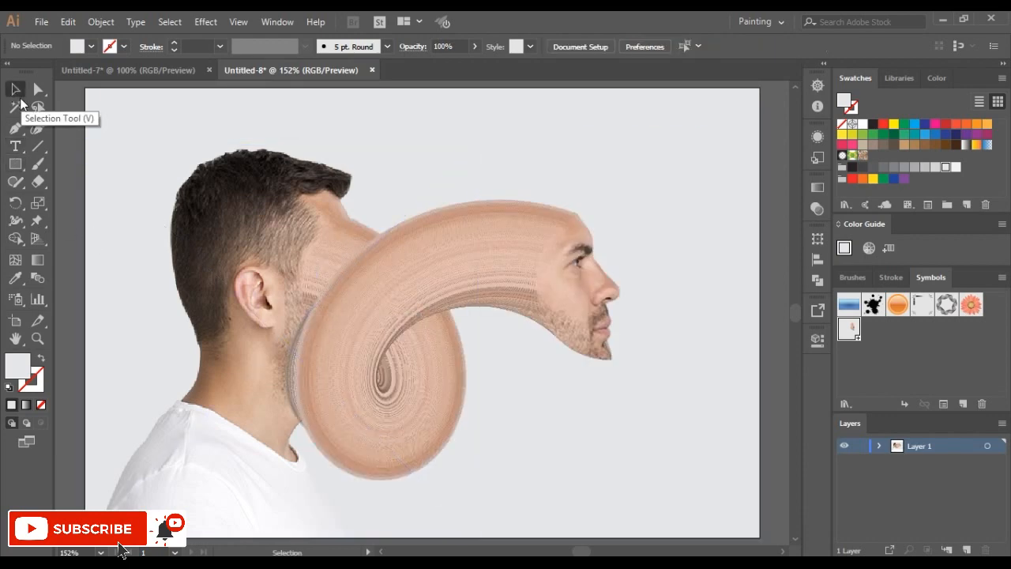
left_click(167, 72)
mouse_move(564, 437)
left_mouse_down()
mouse_move(403, 179)
mouse_move(322, 75)
mouse_move(560, 420)
left_mouse_up()
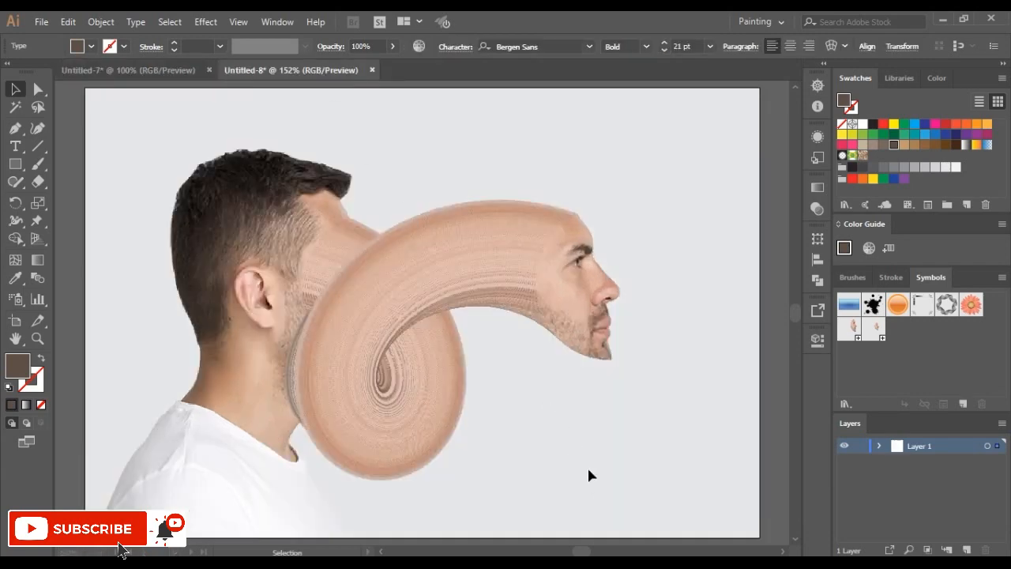
left_click_drag(588, 474, 599, 467)
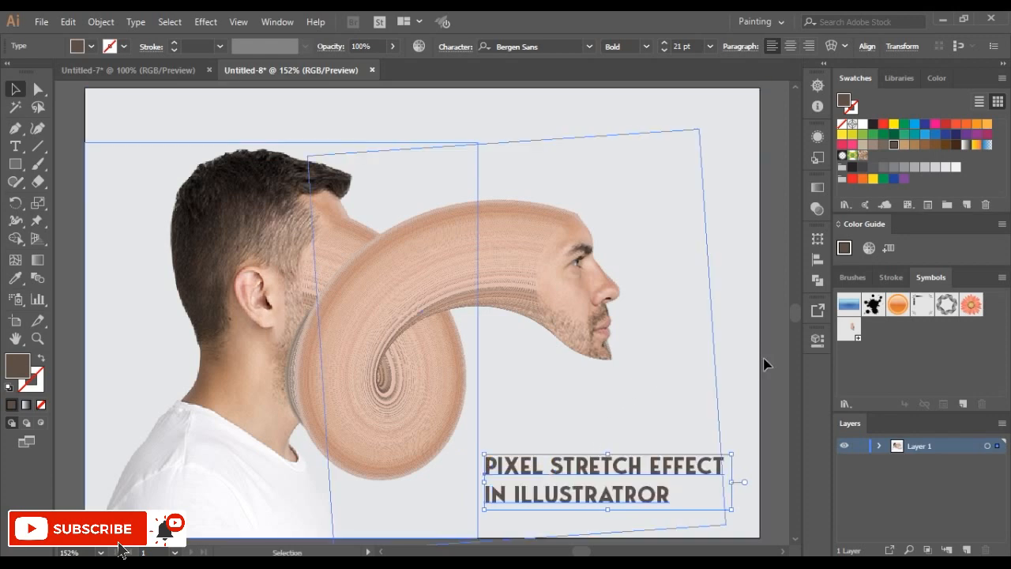
left_click(778, 377)
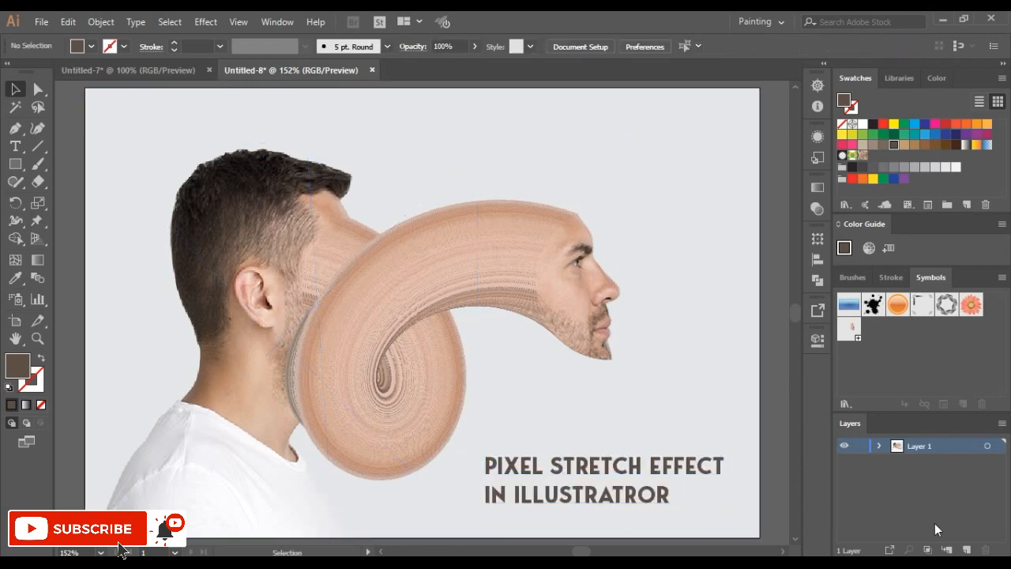